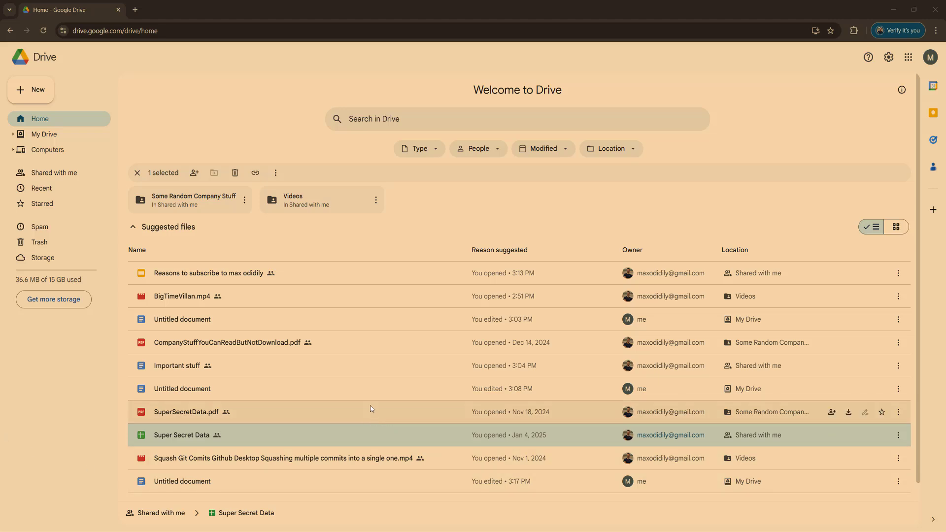
# - Open Super Secret Data and replace the URL ending edit?gid=0#gid=0 with htmlview
pyautogui.doubleClick(272, 436)
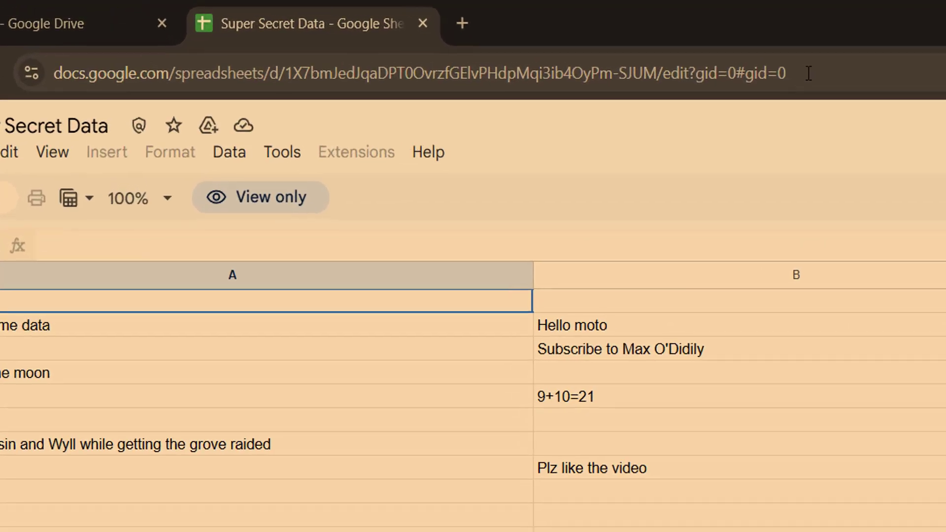
pyautogui.moveTo(666, 74); pyautogui.dragTo(801, 79)
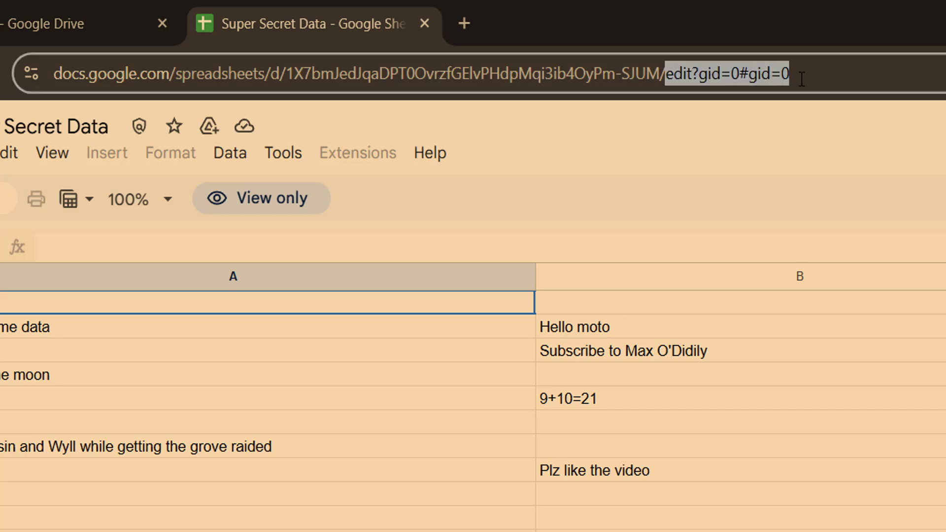
pyautogui.click(733, 68)
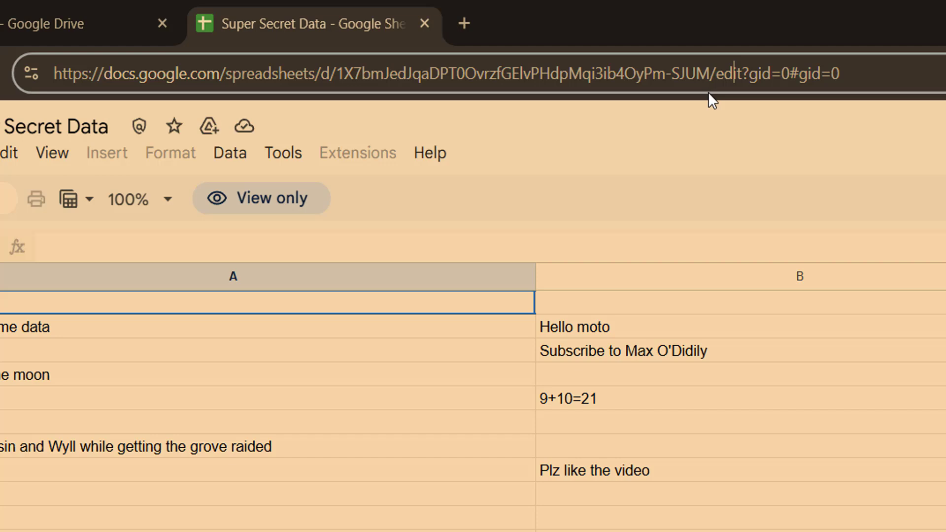
pyautogui.moveTo(717, 74); pyautogui.dragTo(855, 76)
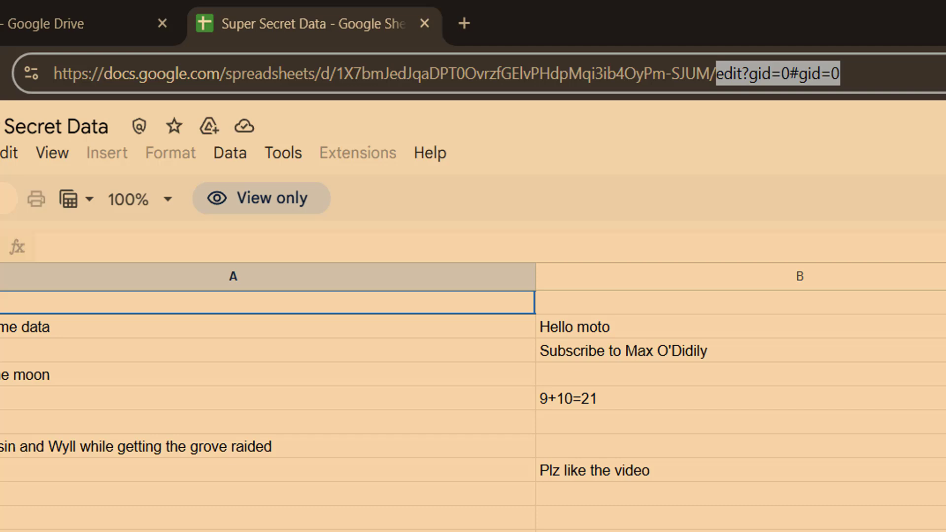
pyautogui.press('BackSpace')
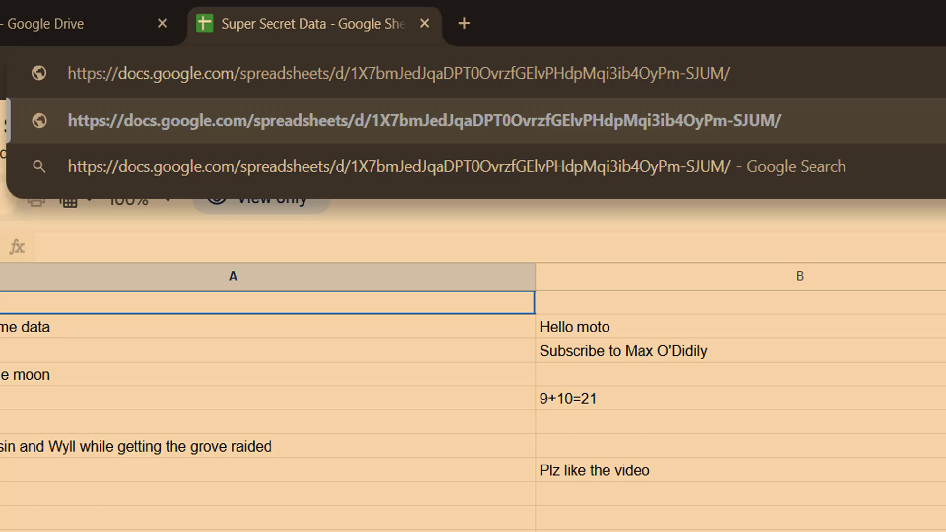
pyautogui.write('htmlview')
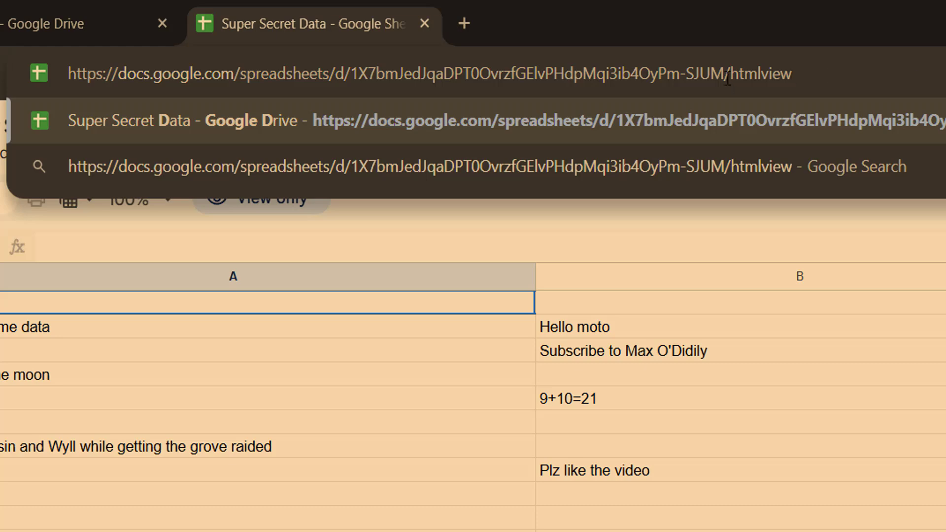
pyautogui.moveTo(725, 78); pyautogui.dragTo(729, 78)
pyautogui.click(833, 71)
pyautogui.press('Return')
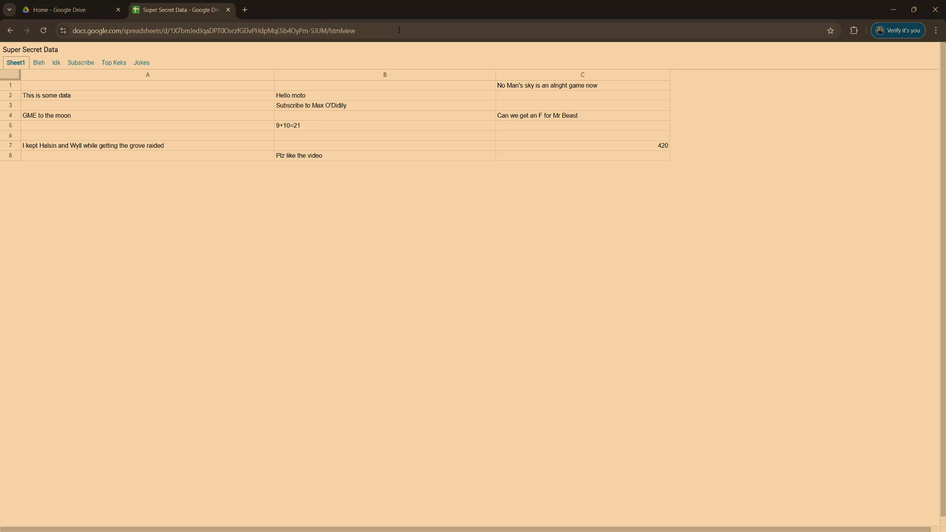
pyautogui.click(141, 62)
pyautogui.click(114, 62)
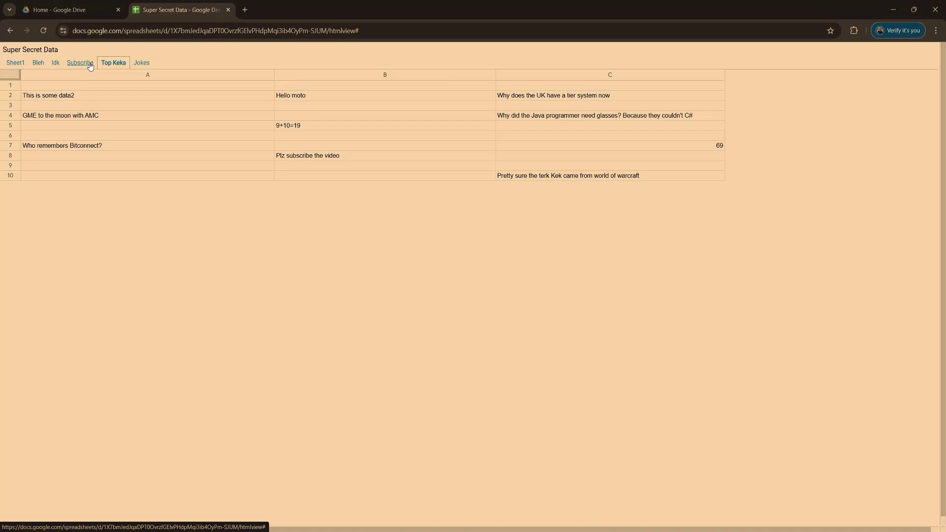
pyautogui.click(81, 63)
pyautogui.click(56, 64)
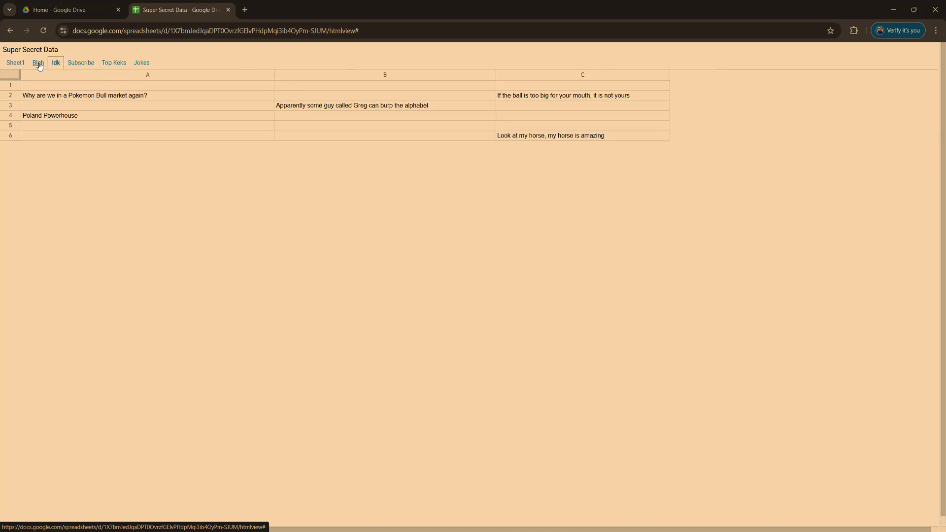
pyautogui.click(38, 64)
pyautogui.click(16, 63)
pyautogui.click(54, 64)
pyautogui.click(89, 66)
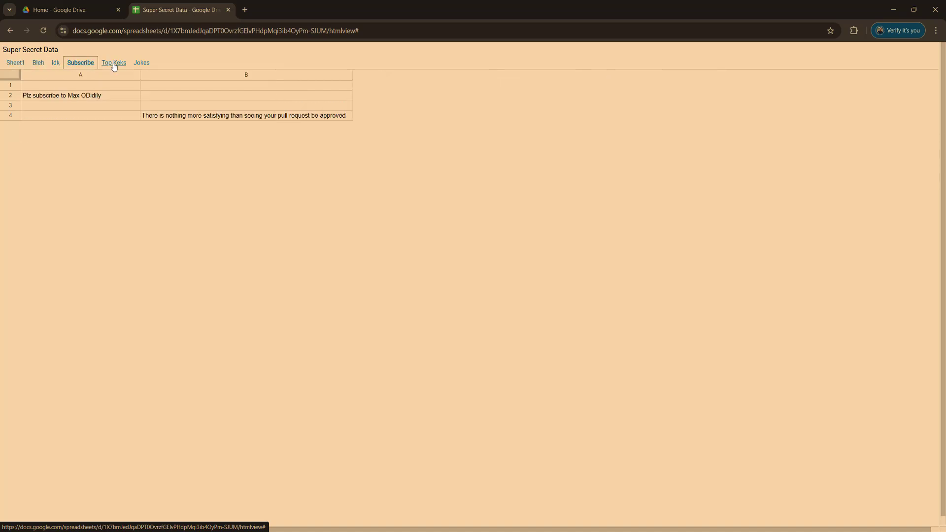
pyautogui.click(114, 63)
pyautogui.click(145, 66)
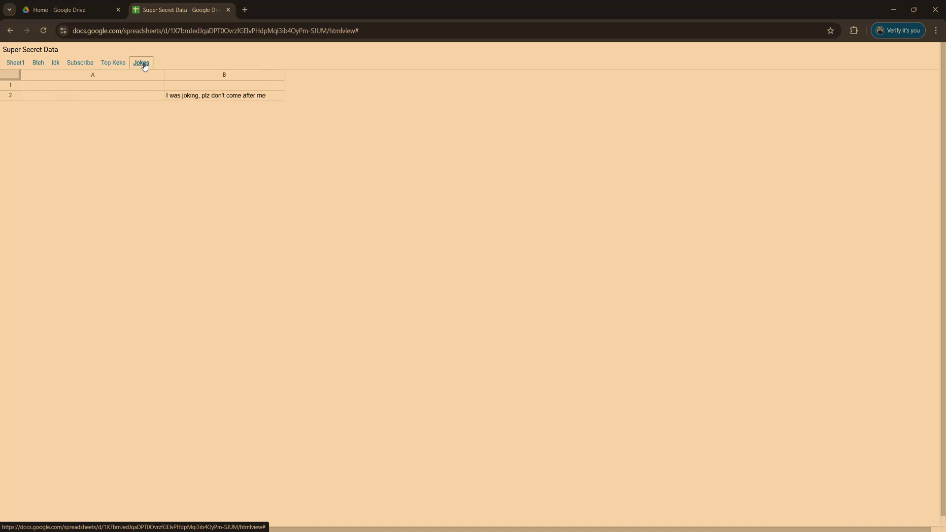
pyautogui.click(90, 65)
pyautogui.click(56, 66)
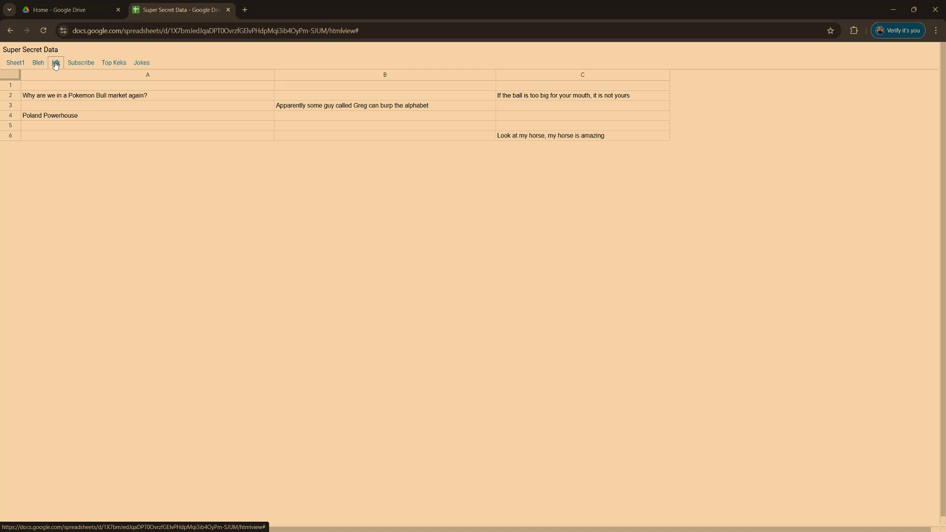
pyautogui.click(41, 64)
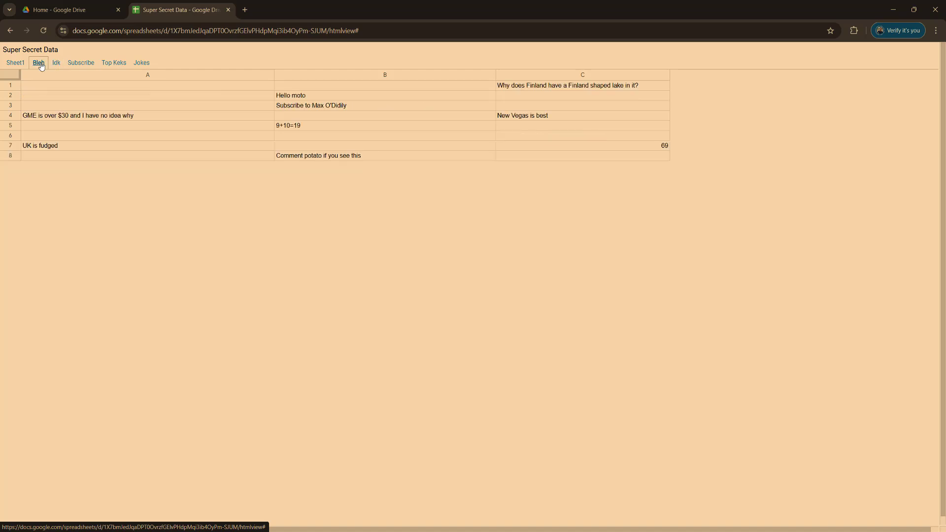
pyautogui.click(17, 64)
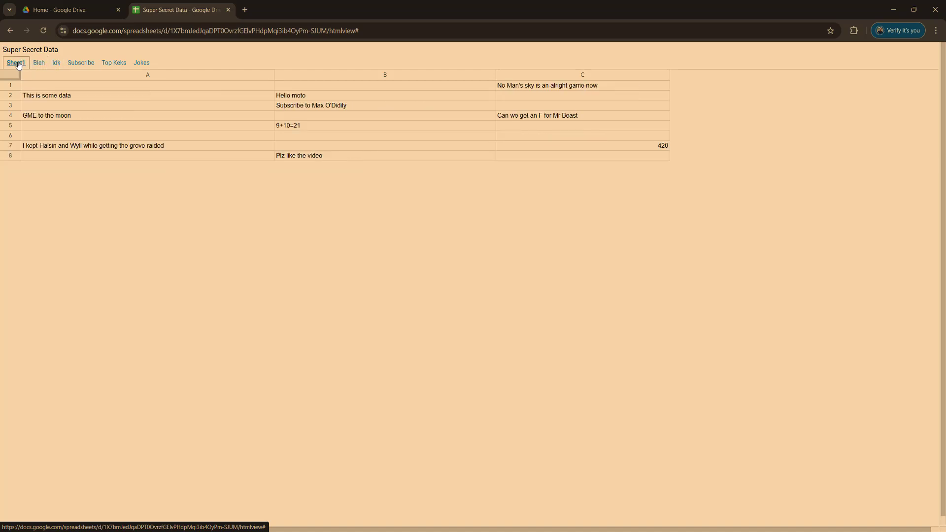
# - Start saving the page with Save as…, naming it 'Sheets For Youtube.html'
pyautogui.rightClick(306, 185)
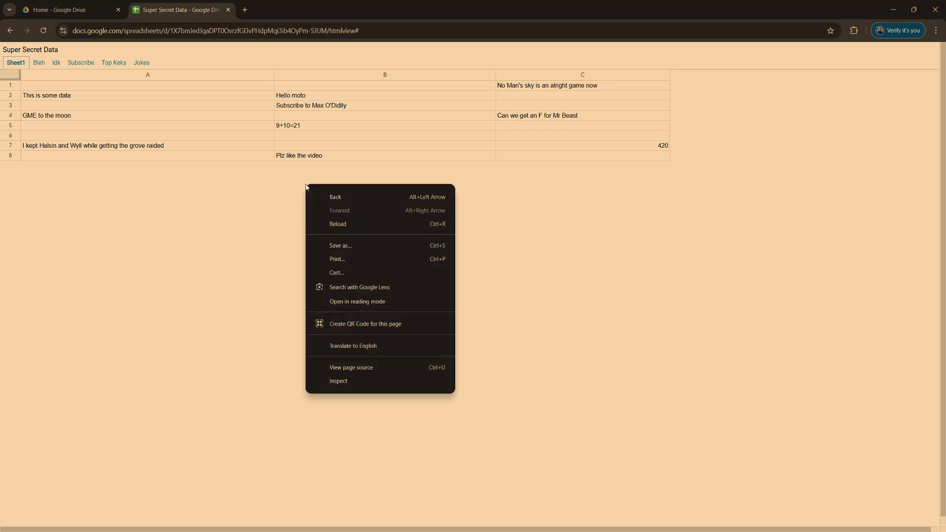
pyautogui.click(359, 243)
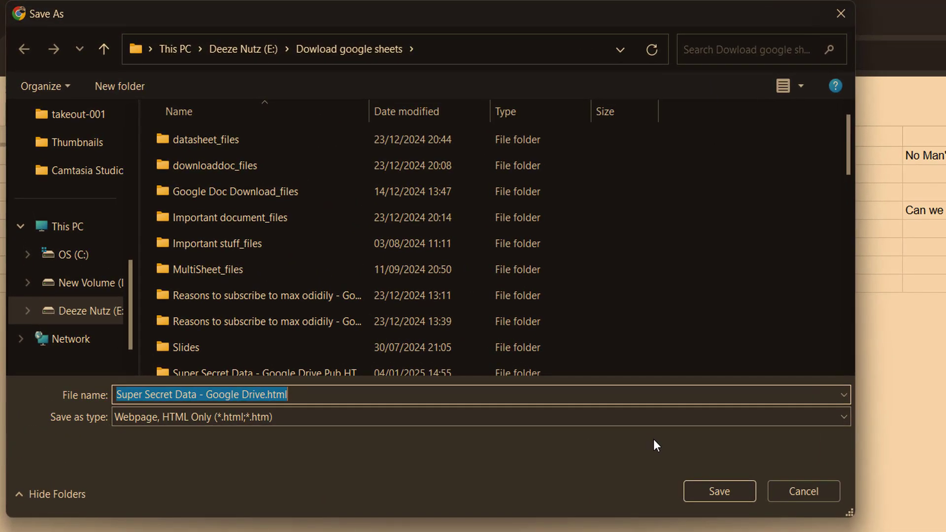
pyautogui.write('S')
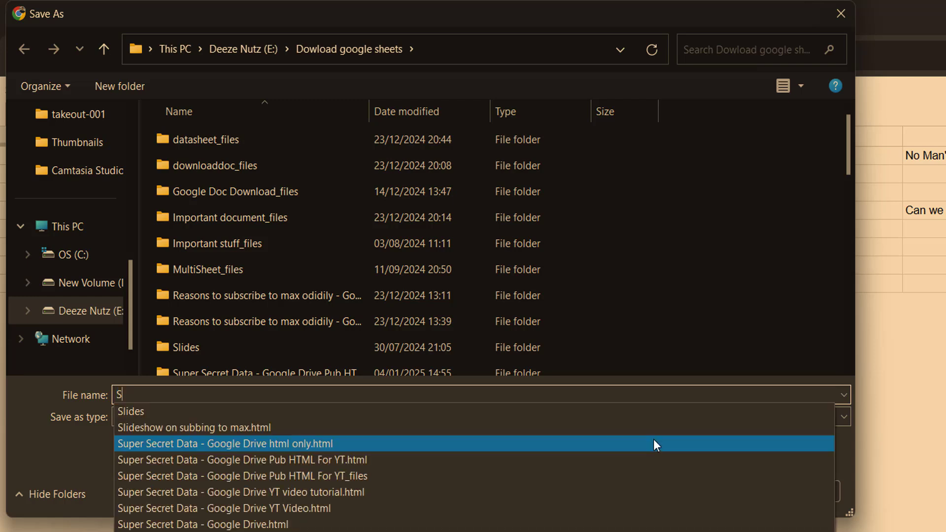
pyautogui.write('heets For Yo')
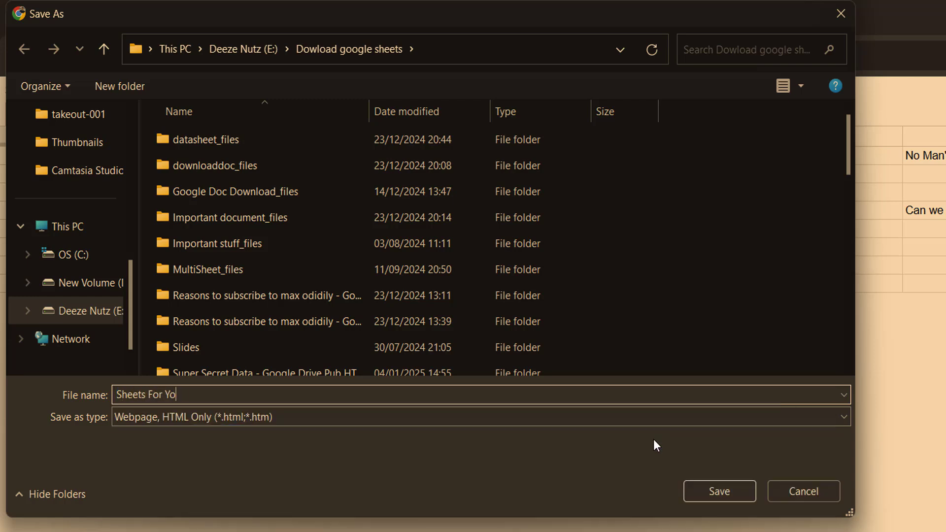
pyautogui.write('utube.html')
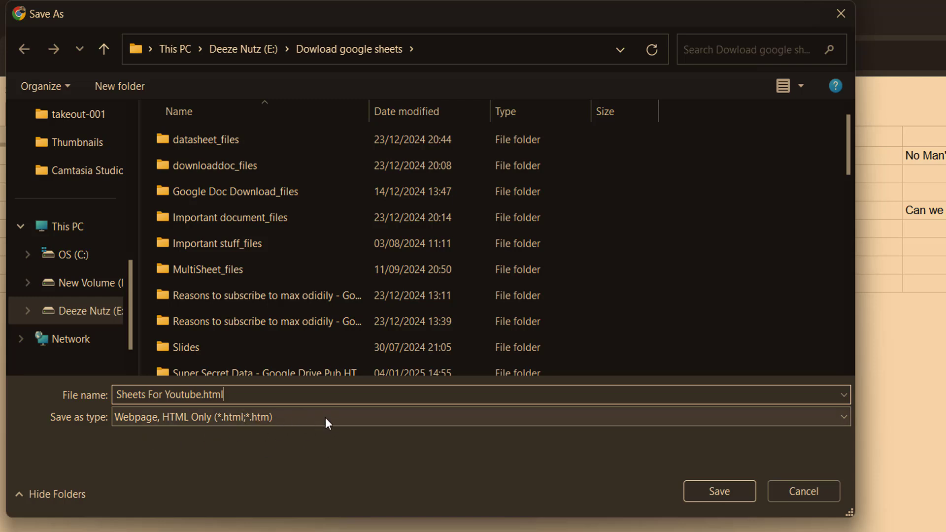
# - Keep Webpage, HTML Only as the save type for the page
pyautogui.click(297, 417)
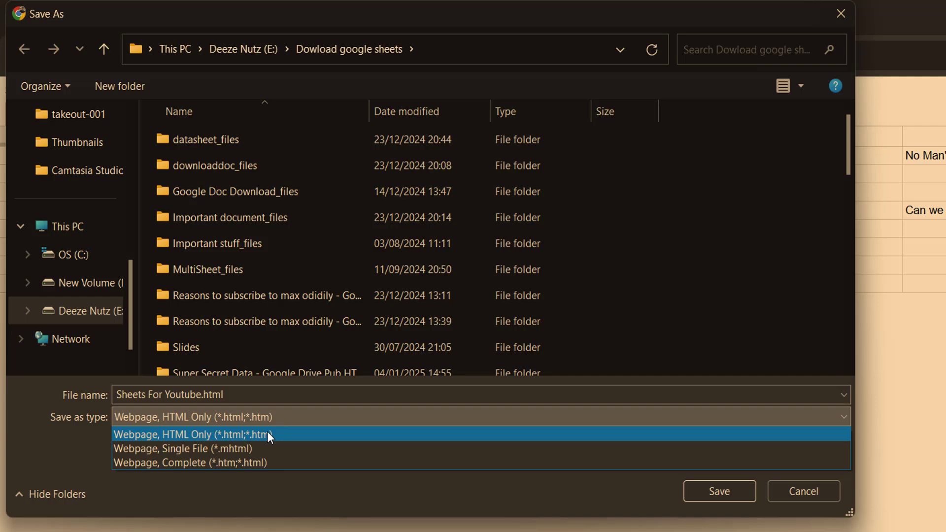
pyautogui.click(267, 431)
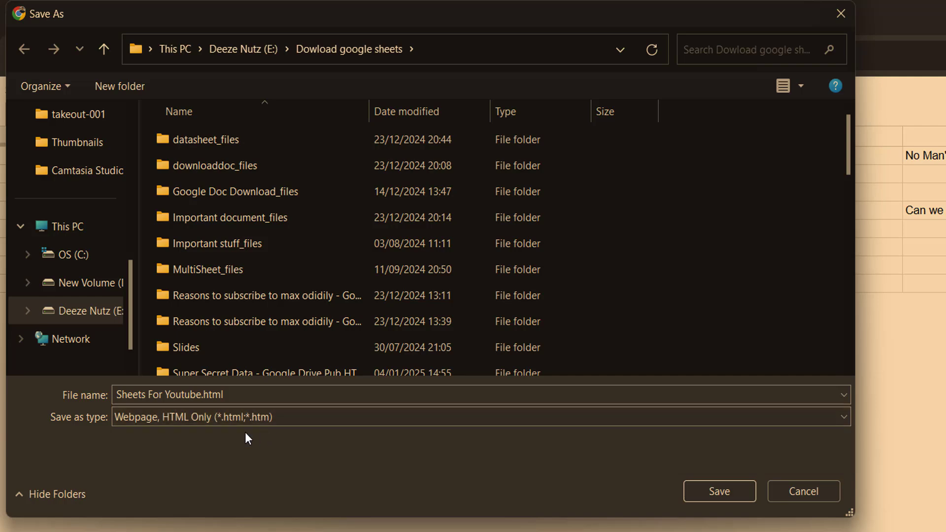
# - Save Sheets For Youtube.html and reveal it in its folder from Chrome's downloads list
pyautogui.click(714, 492)
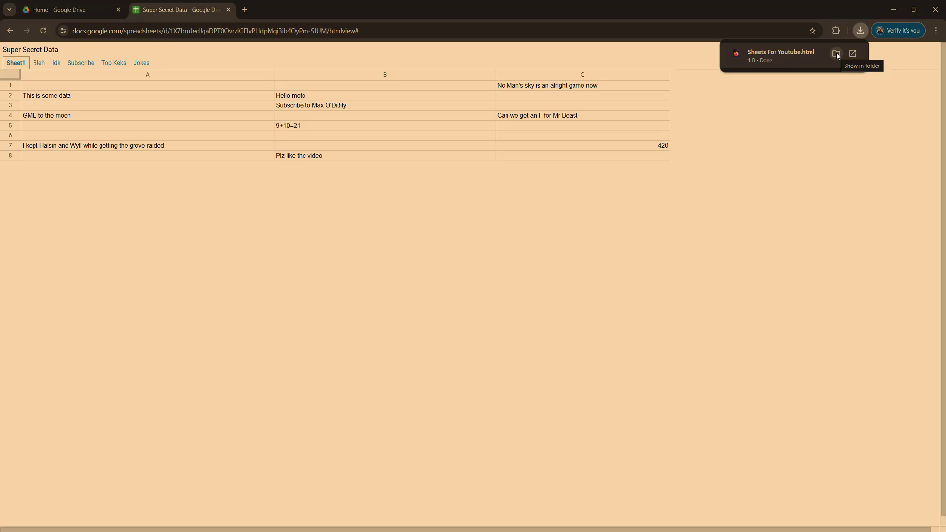
pyautogui.click(821, 146)
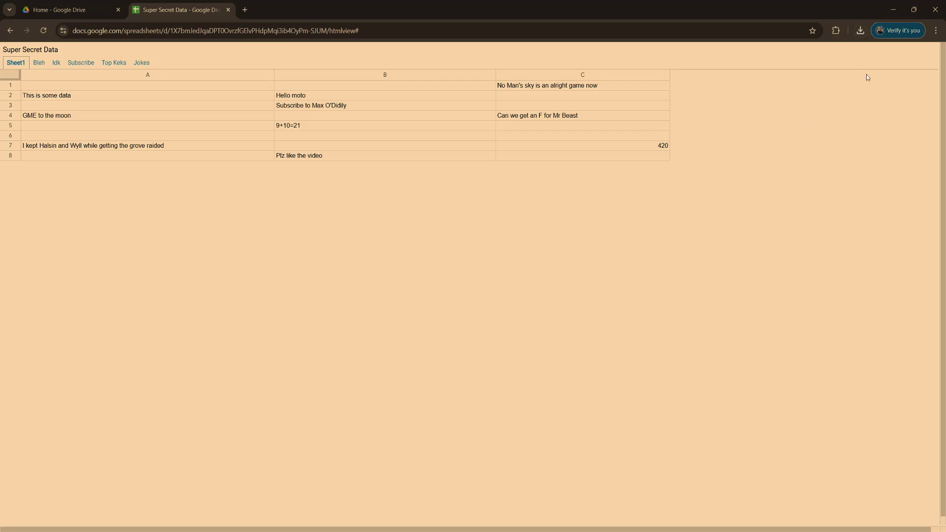
pyautogui.click(861, 30)
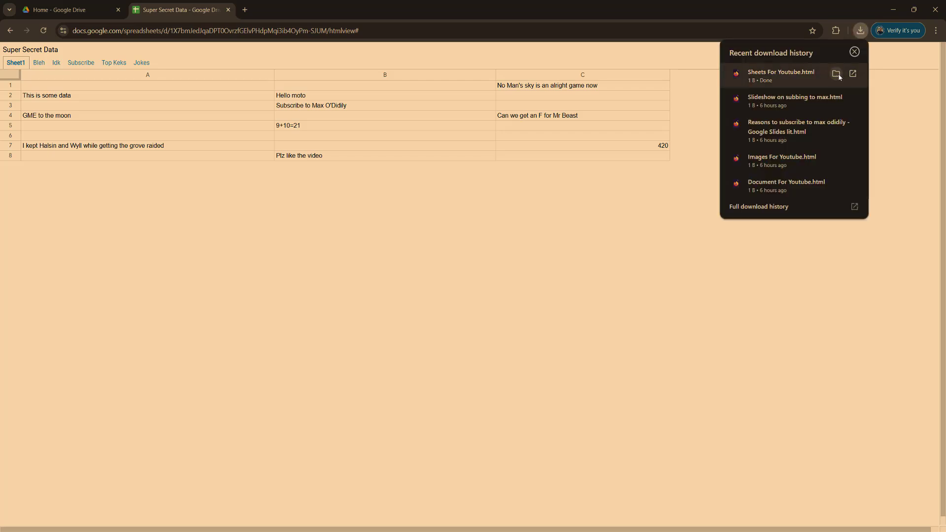
pyautogui.click(838, 74)
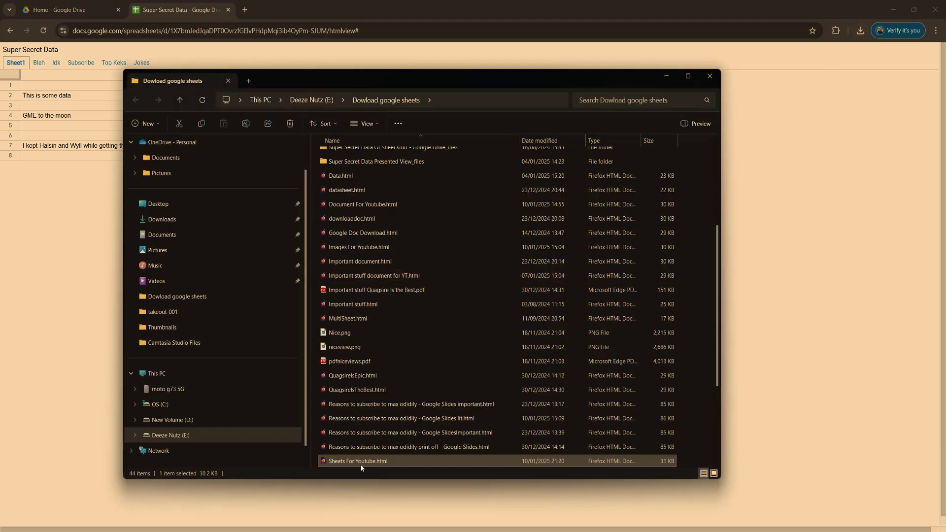
# - Open Sheets For Youtube.html in Google Chrome from File Explorer
pyautogui.scroll(-3, 397, 461)
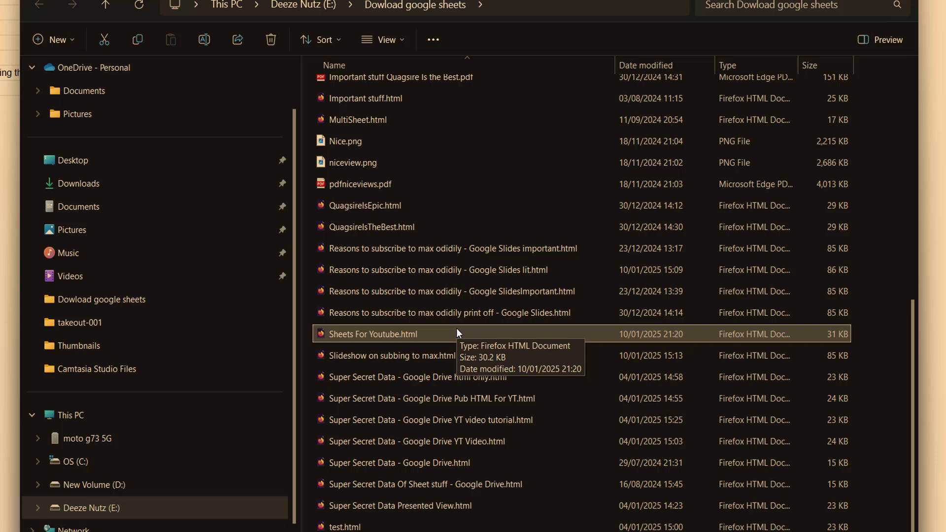
pyautogui.rightClick(428, 331)
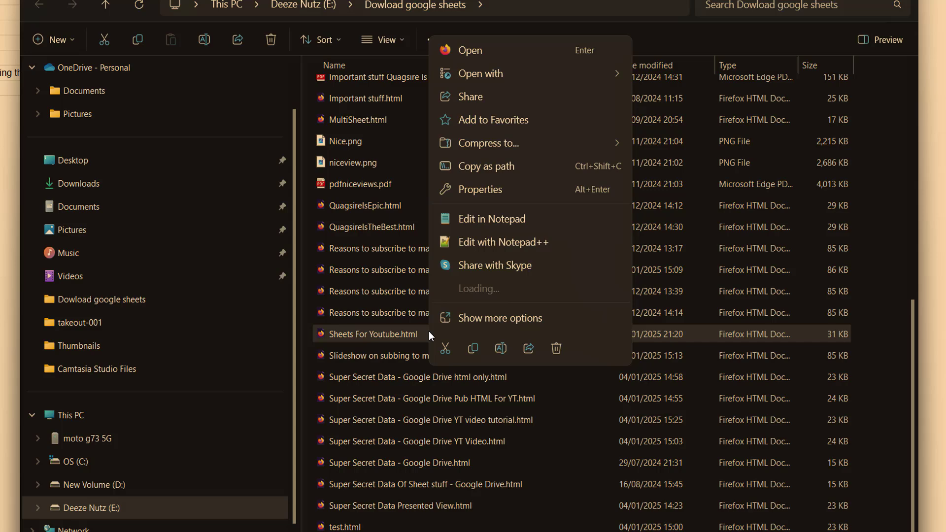
pyautogui.moveTo(516, 75)
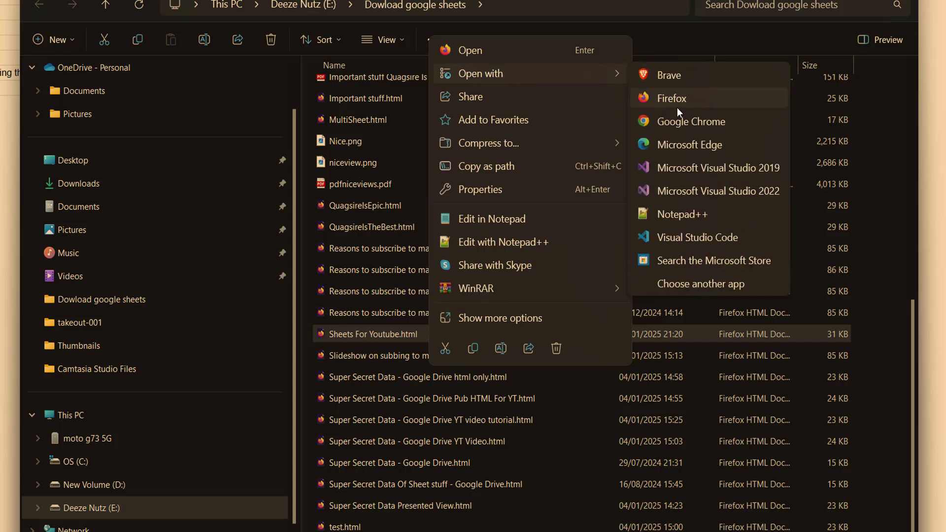
pyautogui.click(699, 126)
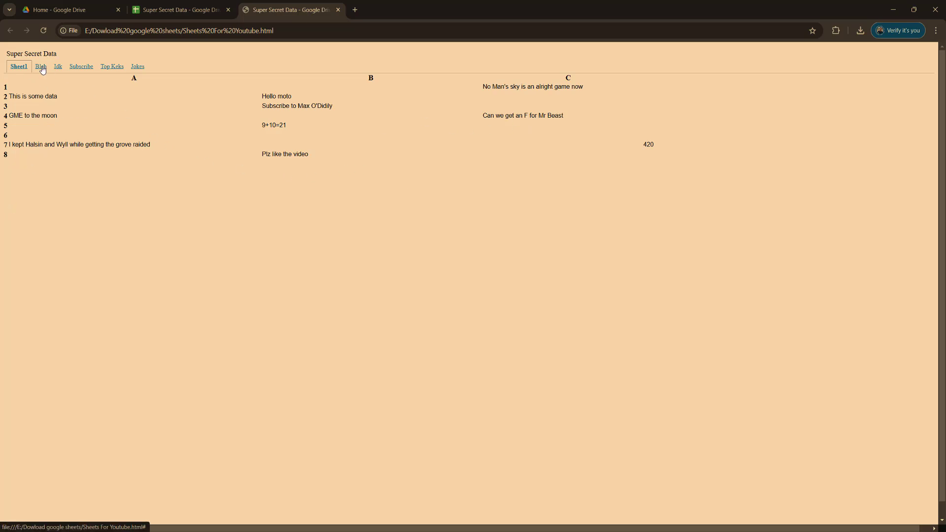
# - Check the Bleh, Idk, Subscribe, Top Keks, Jokes and Sheet1 pages offline, then return to Drive
pyautogui.click(42, 69)
pyautogui.click(57, 69)
pyautogui.click(87, 70)
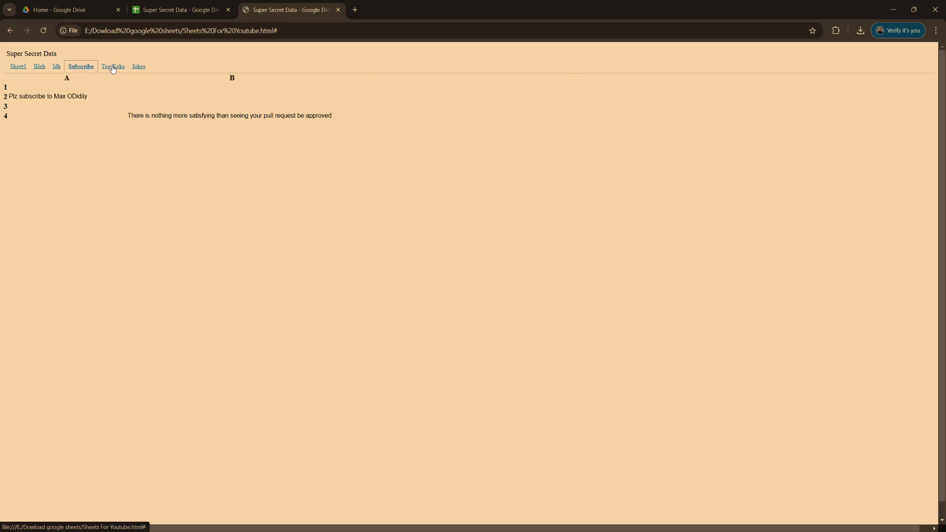
pyautogui.click(111, 68)
pyautogui.click(144, 70)
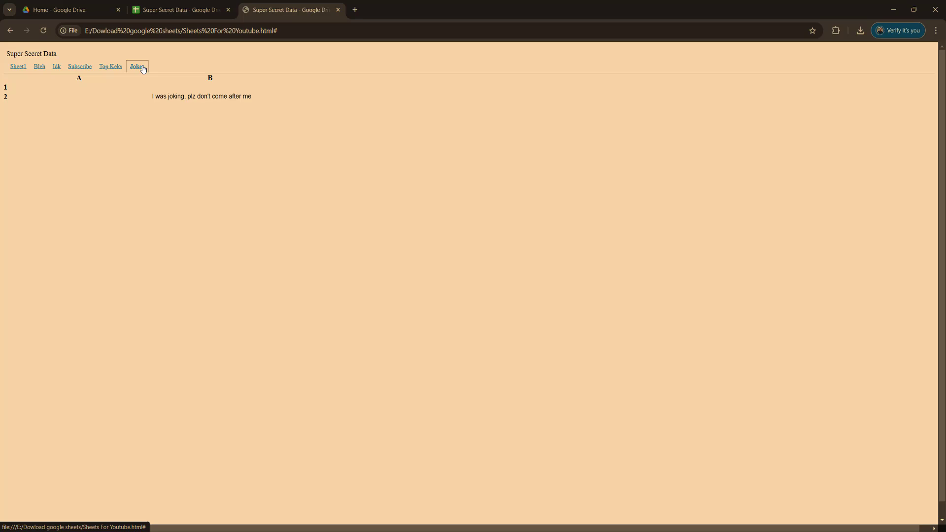
pyautogui.click(19, 68)
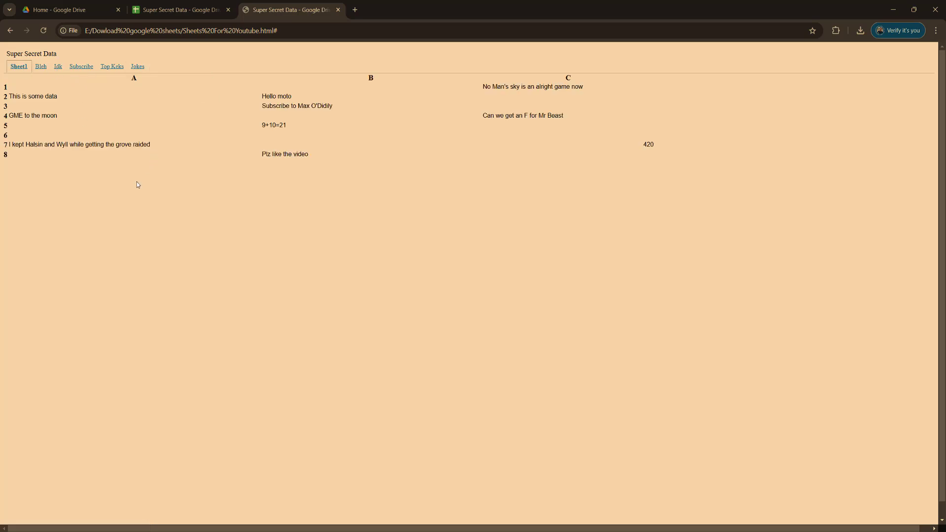
pyautogui.click(95, 7)
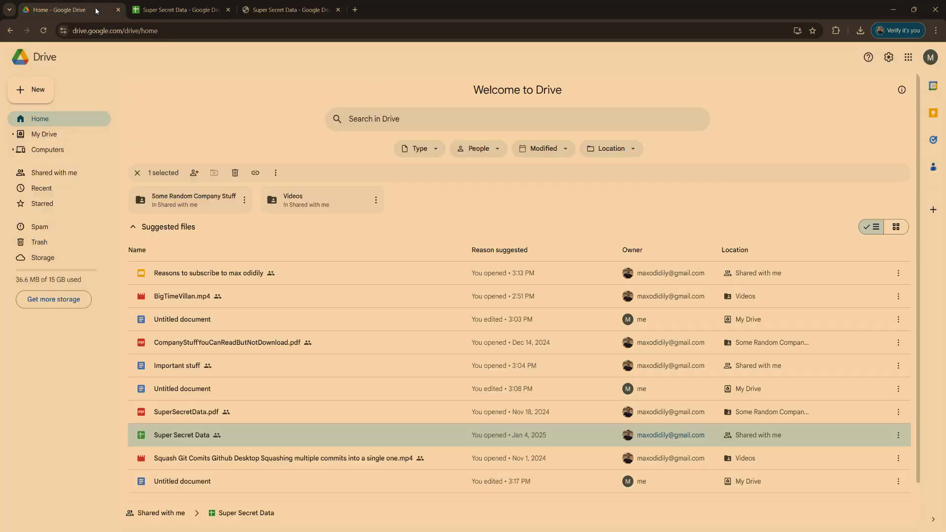
# - Create a blank Google Sheets spreadsheet from Drive, then return to the saved HTML page
pyautogui.click(34, 87)
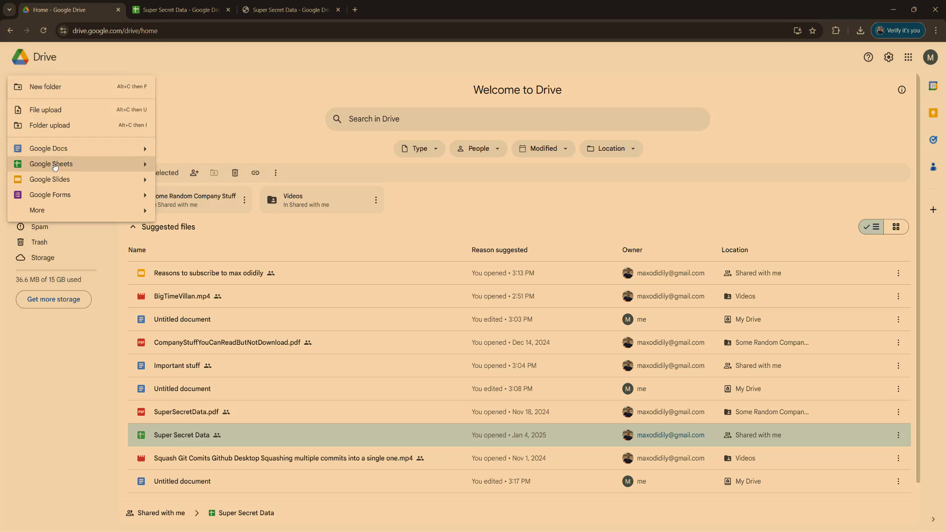
pyautogui.click(55, 165)
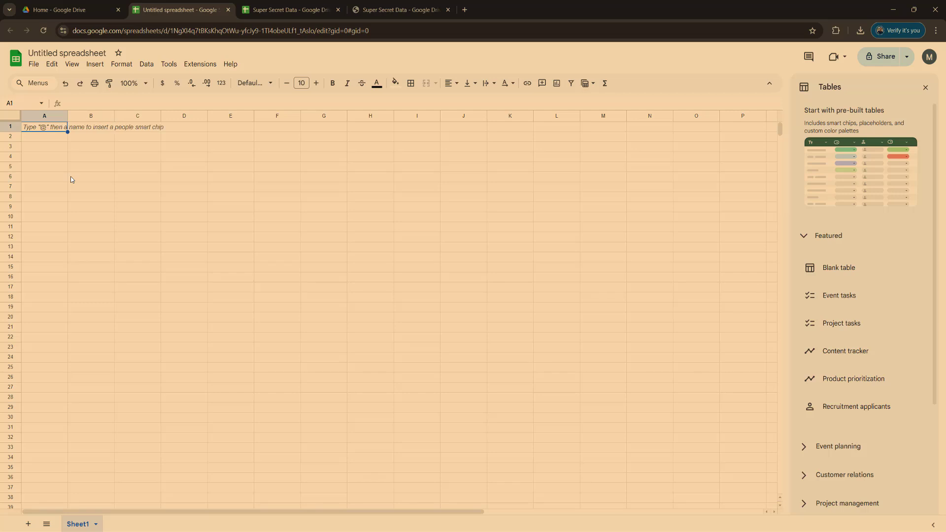
pyautogui.click(401, 9)
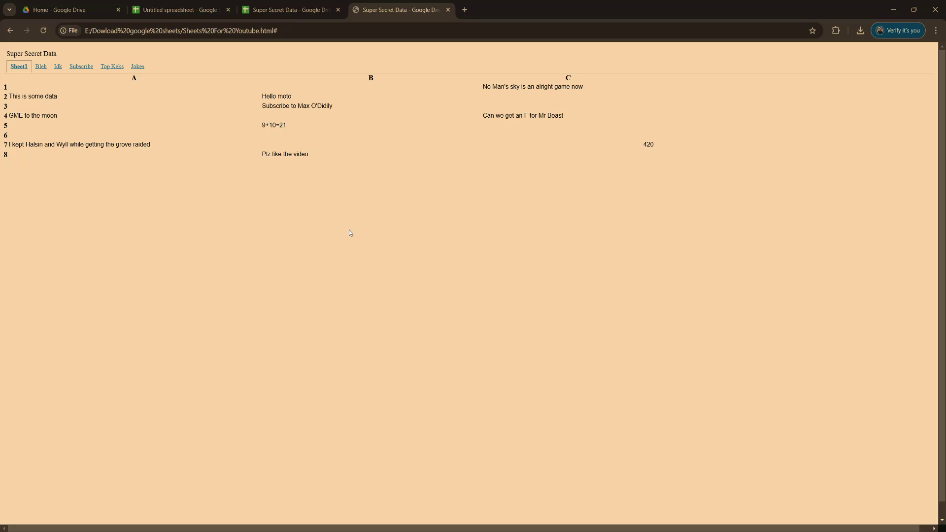
# - Copy all of the saved page's Sheet1 content and go to the Untitled spreadsheet
pyautogui.hotkey('ctrl', 'a')
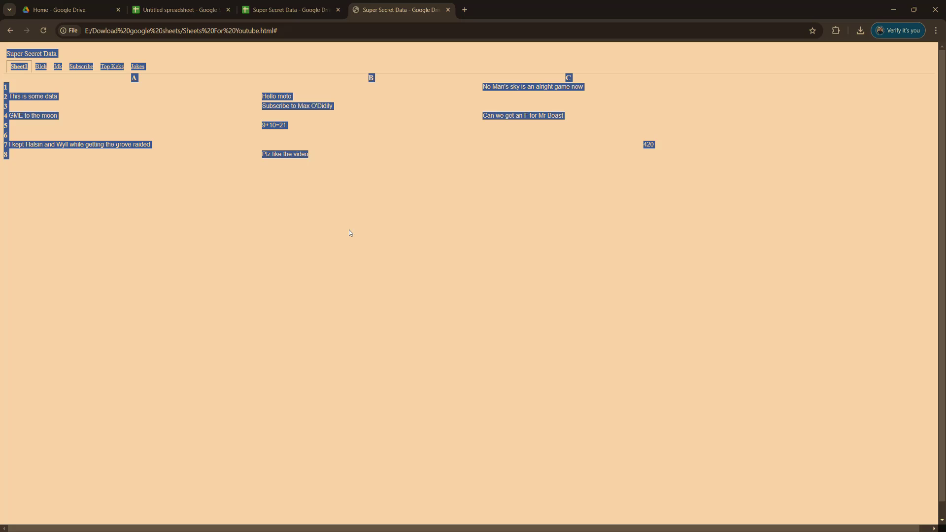
pyautogui.rightClick(297, 104)
pyautogui.click(332, 119)
pyautogui.click(192, 6)
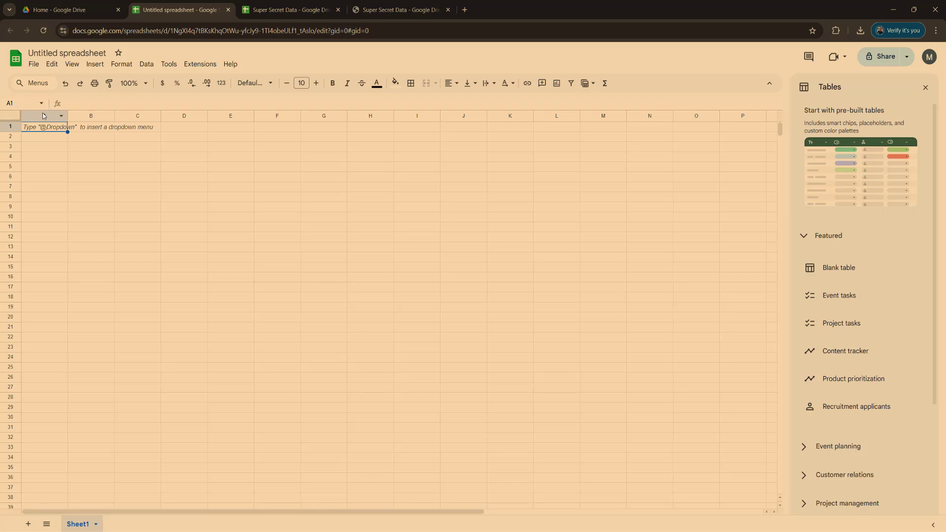
# - Paste the copied page into the Untitled sheet at A1 and widen columns A–D
pyautogui.click(12, 116)
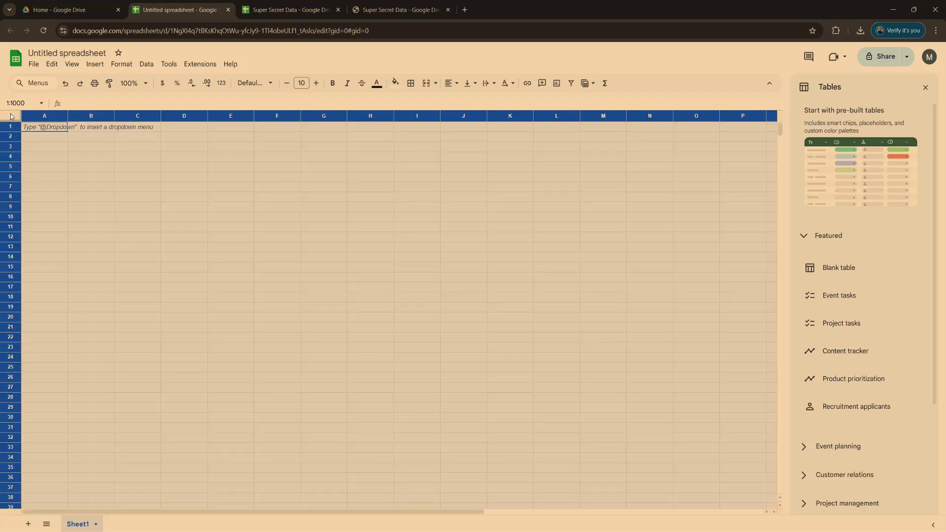
pyautogui.rightClick(11, 116)
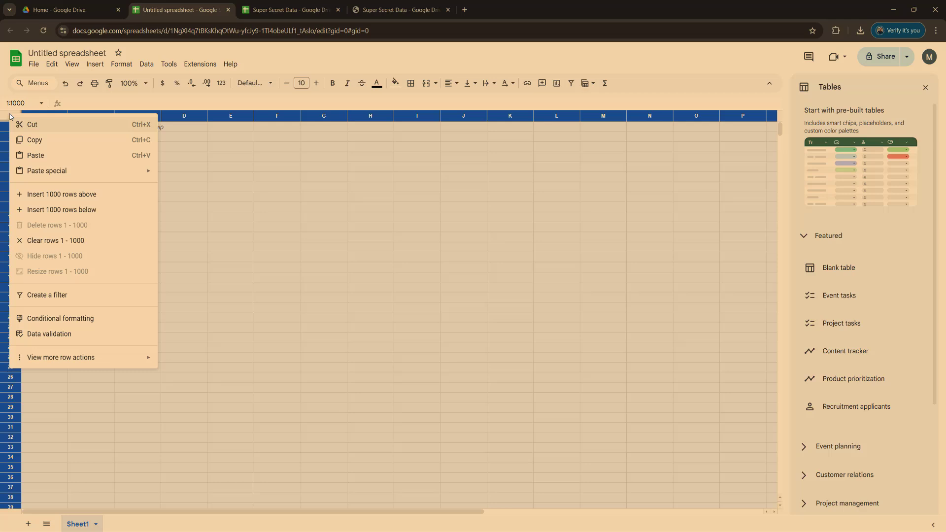
pyautogui.click(35, 155)
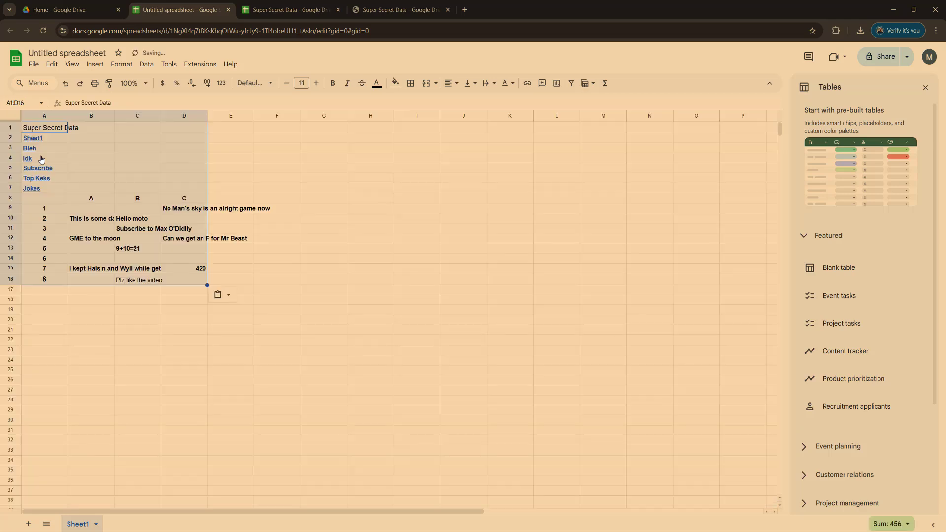
pyautogui.moveTo(68, 116); pyautogui.dragTo(553, 117)
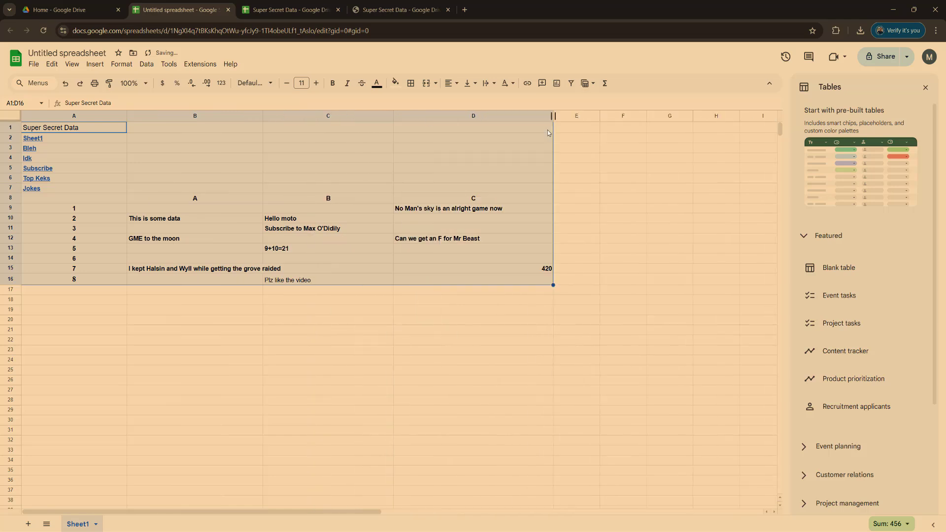
pyautogui.click(259, 325)
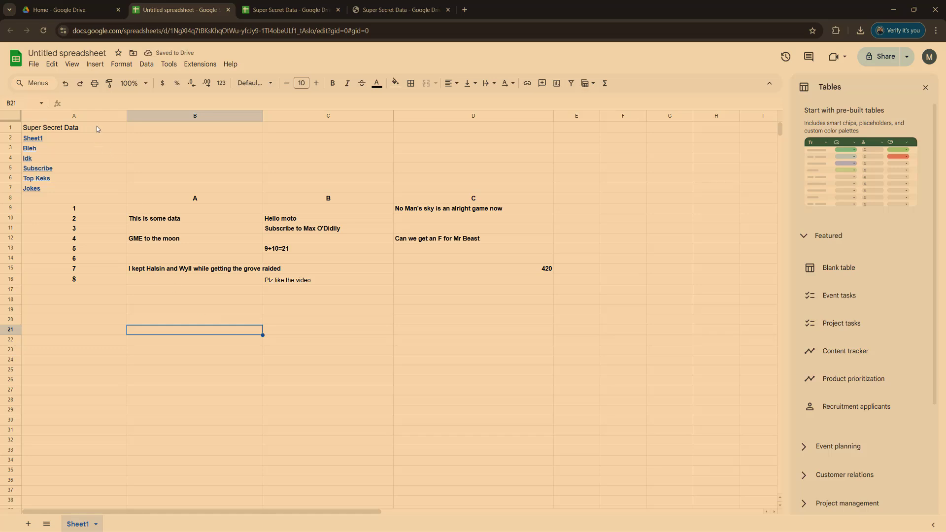
# - Clear the title and sheet-link cells A1:A7 and make column B narrower
pyautogui.moveTo(97, 126); pyautogui.dragTo(91, 177)
pyautogui.press('Delete')
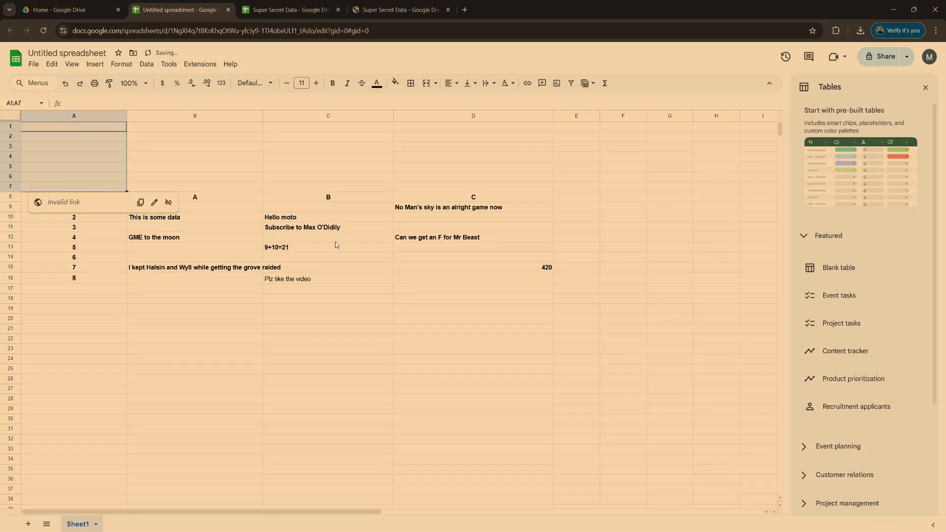
pyautogui.click(295, 263)
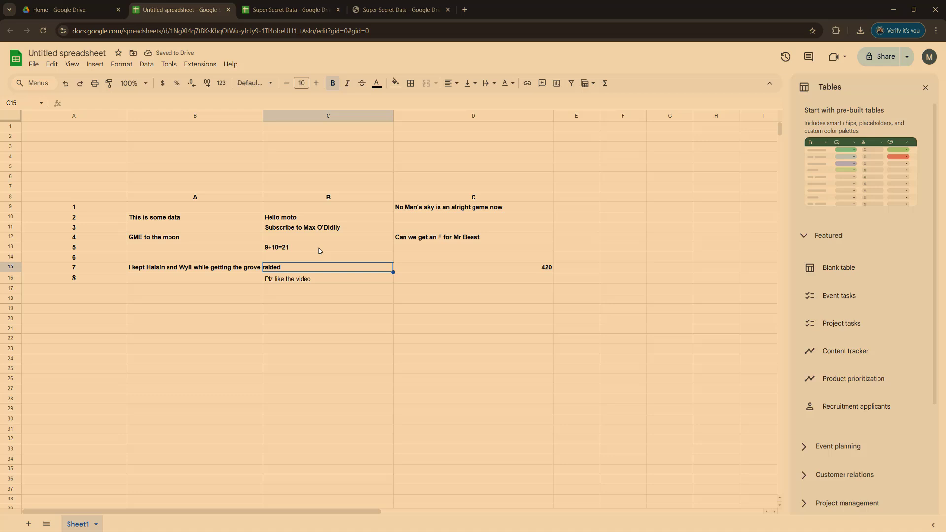
pyautogui.moveTo(262, 115); pyautogui.dragTo(501, 279)
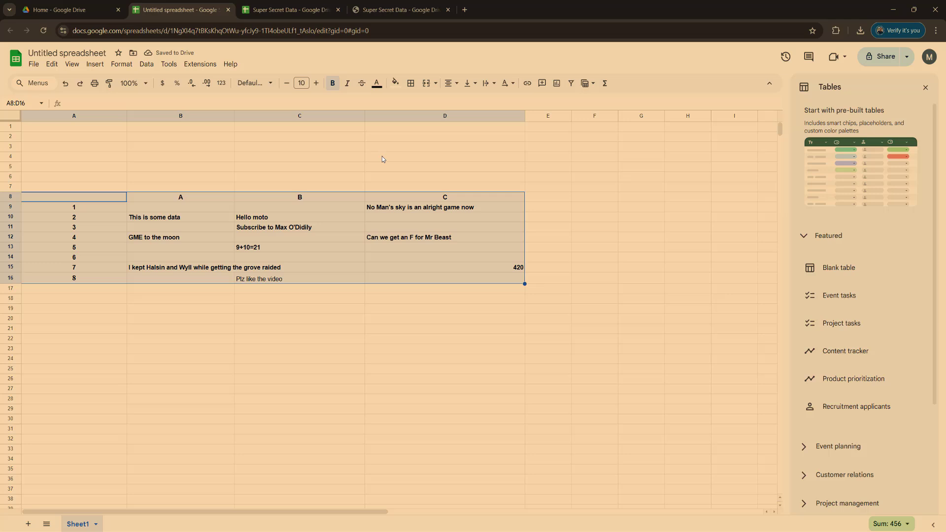
# - Unbold the table and delete the pasted row numbers 1–8 and column letters in B8:D8
pyautogui.click(332, 83)
pyautogui.click(317, 155)
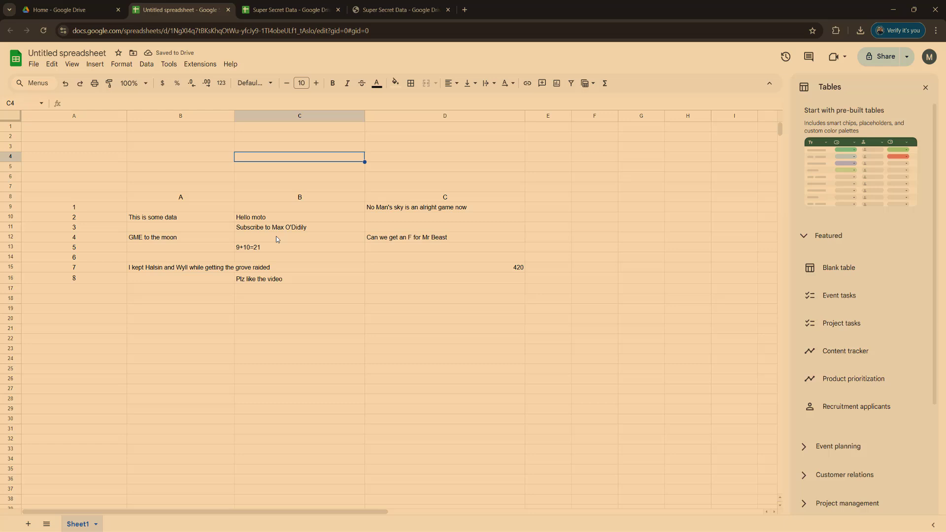
pyautogui.moveTo(99, 211); pyautogui.dragTo(105, 279)
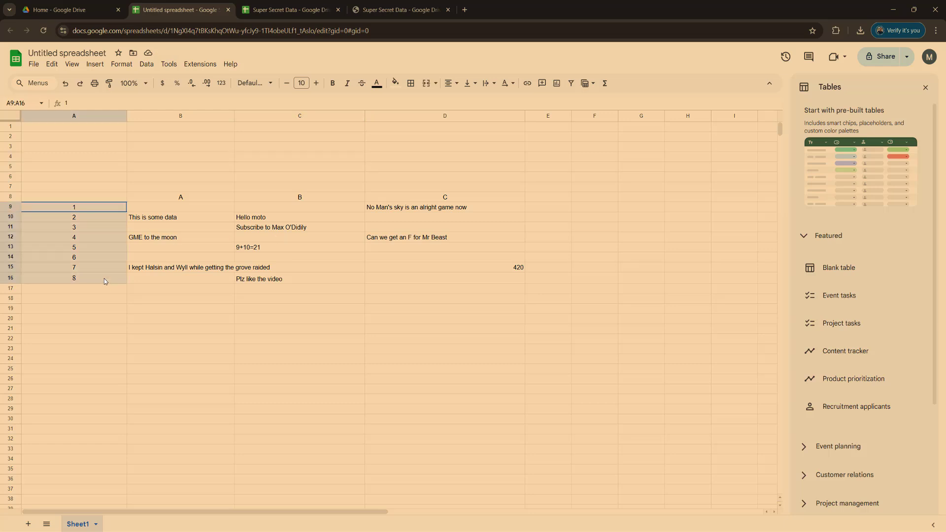
pyautogui.press('Delete')
pyautogui.moveTo(154, 198); pyautogui.dragTo(475, 195)
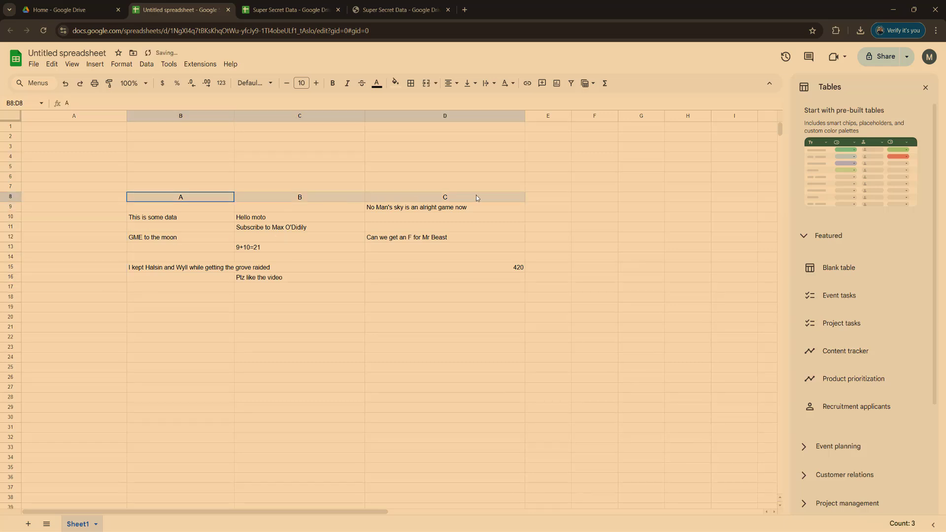
pyautogui.press('Delete')
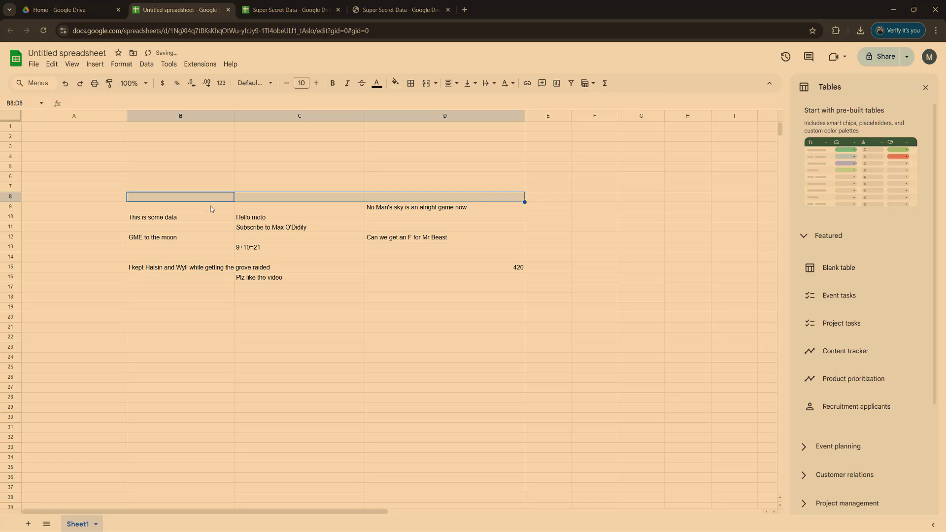
# - Move the data block B9:D16 to A1, widen column A, and compare with the original
pyautogui.moveTo(210, 208); pyautogui.dragTo(464, 278)
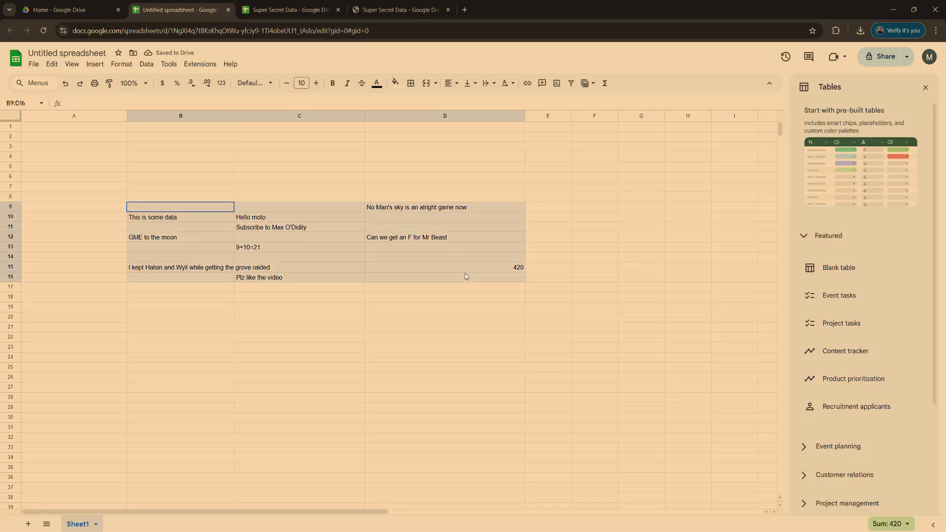
pyautogui.rightClick(403, 246)
pyautogui.click(423, 202)
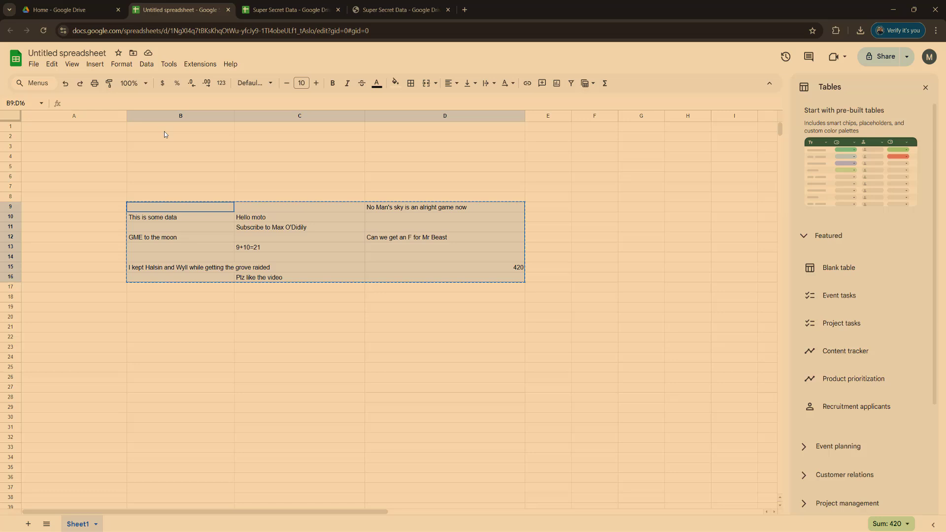
pyautogui.click(112, 127)
pyautogui.rightClick(112, 128)
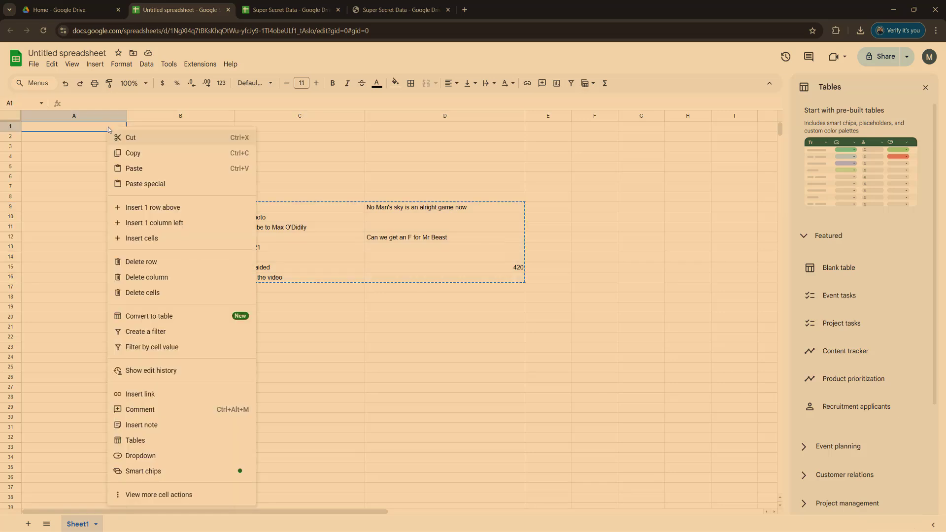
pyautogui.click(144, 171)
pyautogui.click(361, 297)
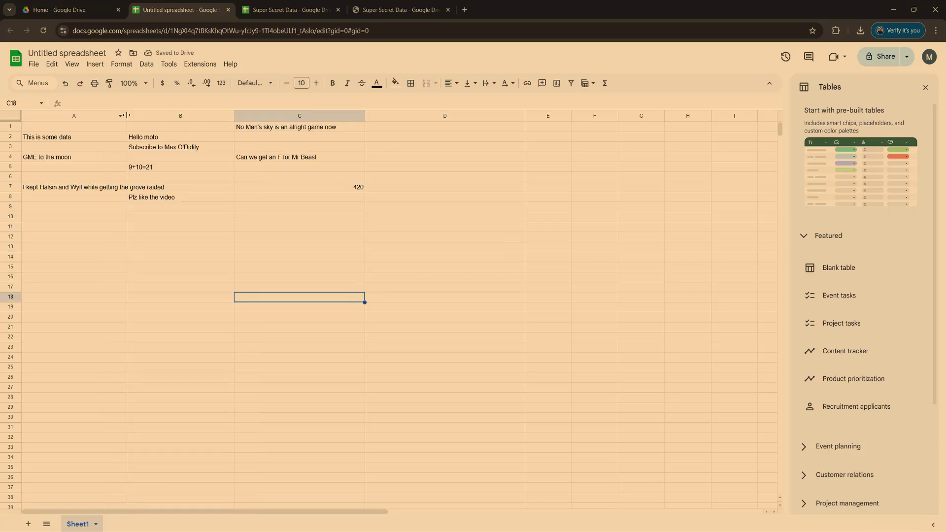
pyautogui.moveTo(127, 116); pyautogui.dragTo(197, 116)
pyautogui.click(239, 291)
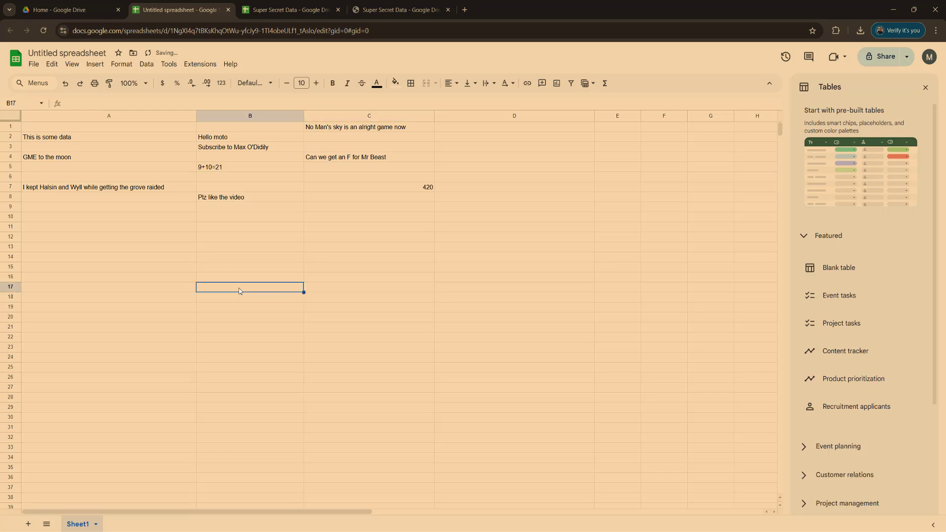
pyautogui.click(278, 9)
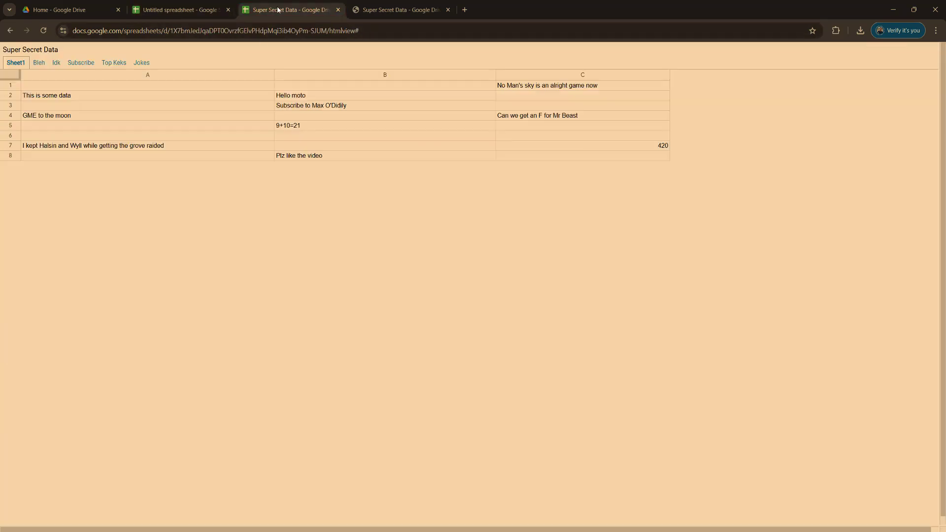
pyautogui.click(200, 10)
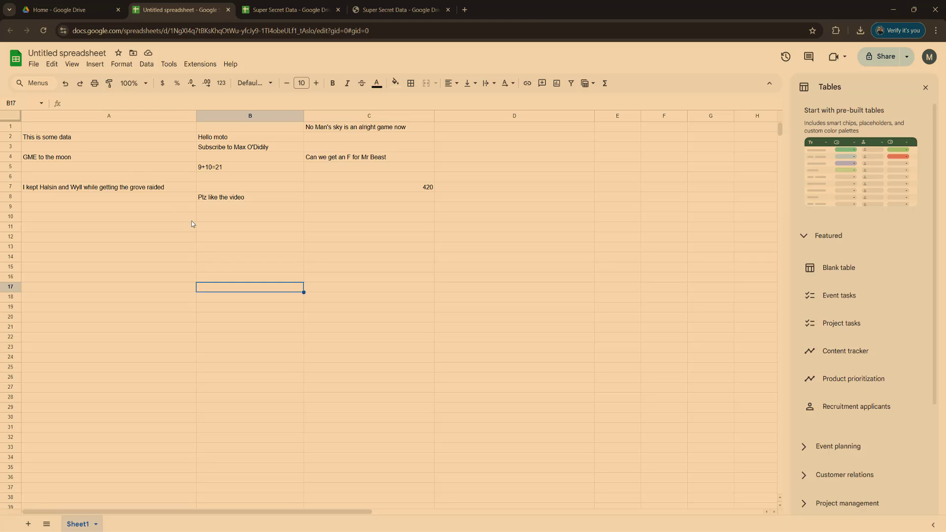
# - Add Sheet2, then copy all the Top Keks page content from the saved HTML file
pyautogui.click(28, 523)
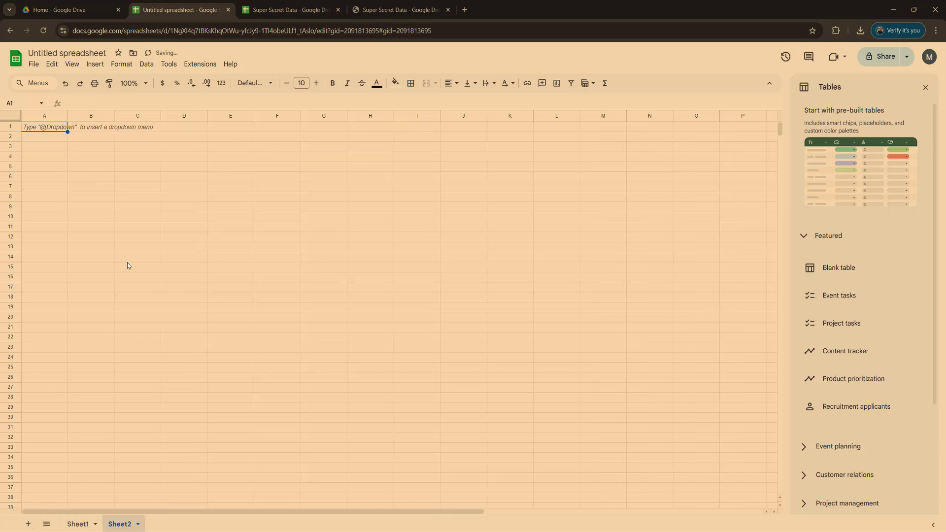
pyautogui.click(396, 9)
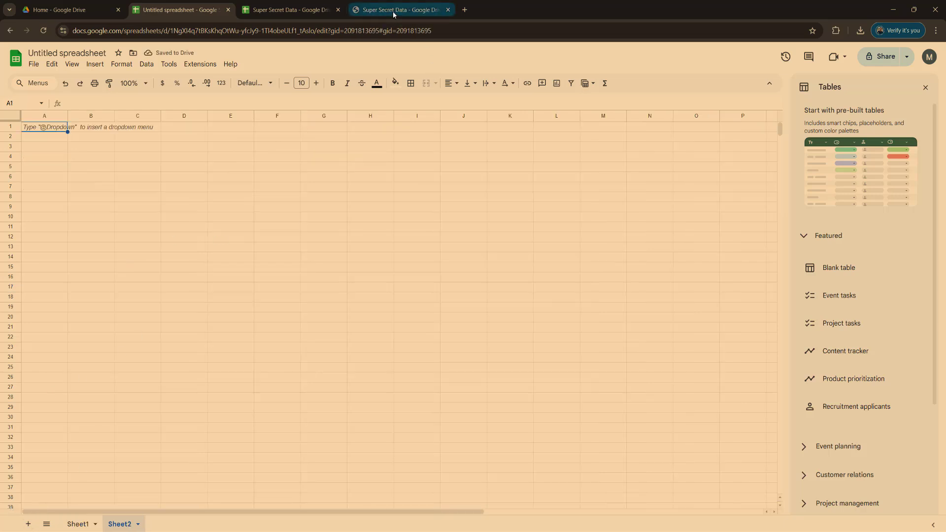
pyautogui.click(279, 274)
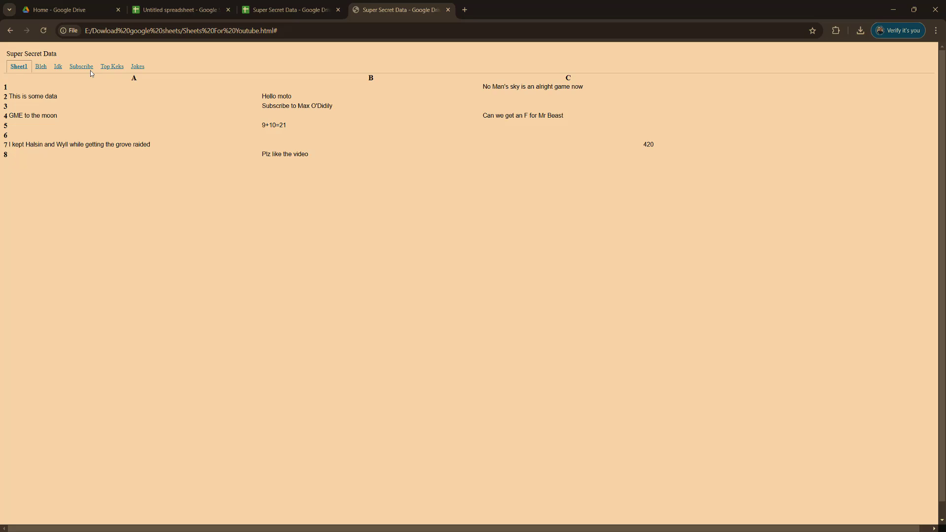
pyautogui.click(113, 67)
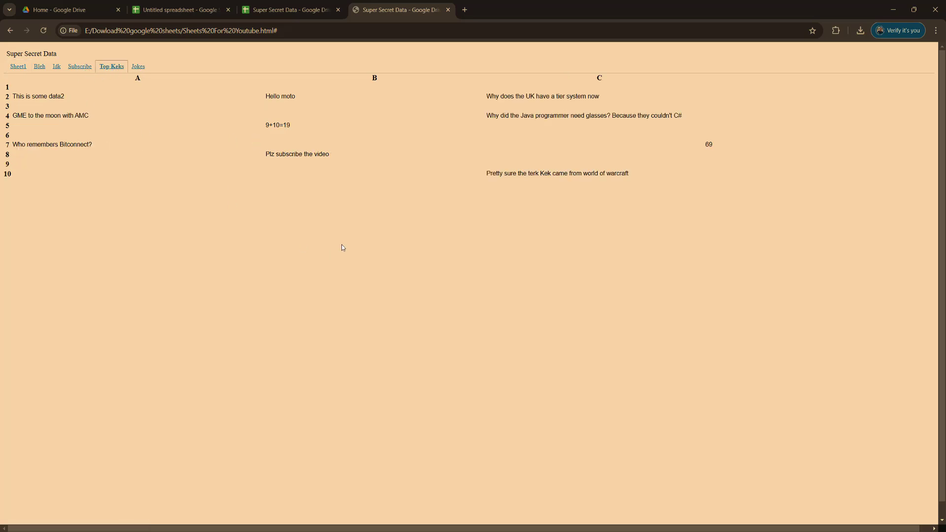
pyautogui.hotkey('ctrl', 'a')
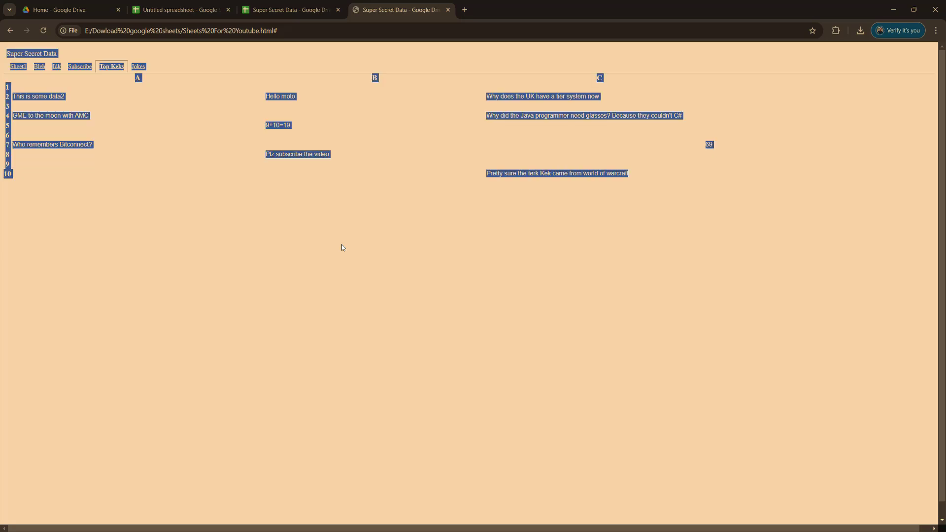
pyautogui.rightClick(290, 154)
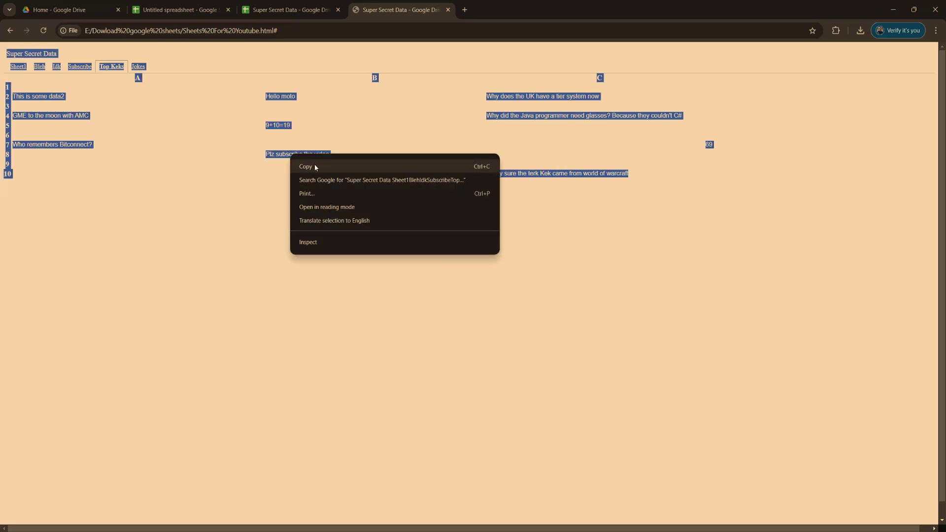
pyautogui.click(313, 166)
# - Paste the Top Keks data into Sheet2 at A1:D18 and widen column A
pyautogui.click(193, 12)
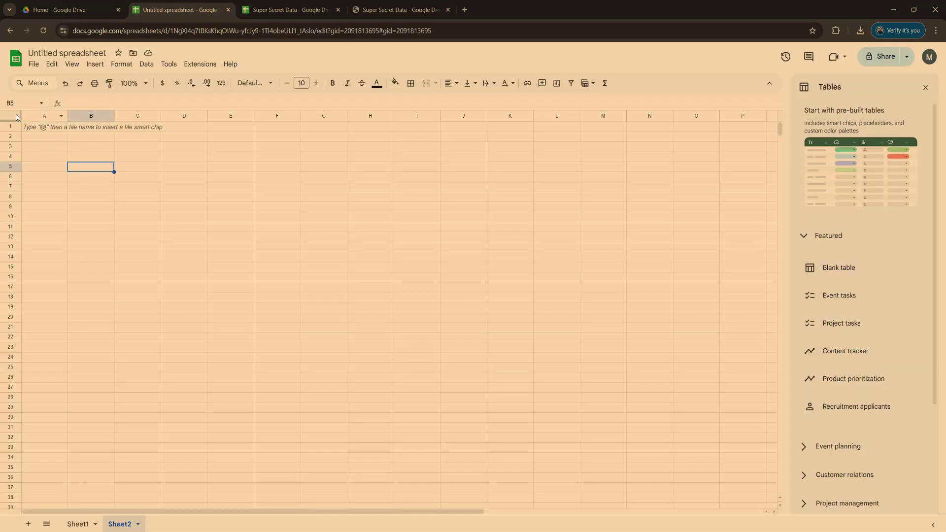
pyautogui.click(11, 116)
pyautogui.rightClick(10, 117)
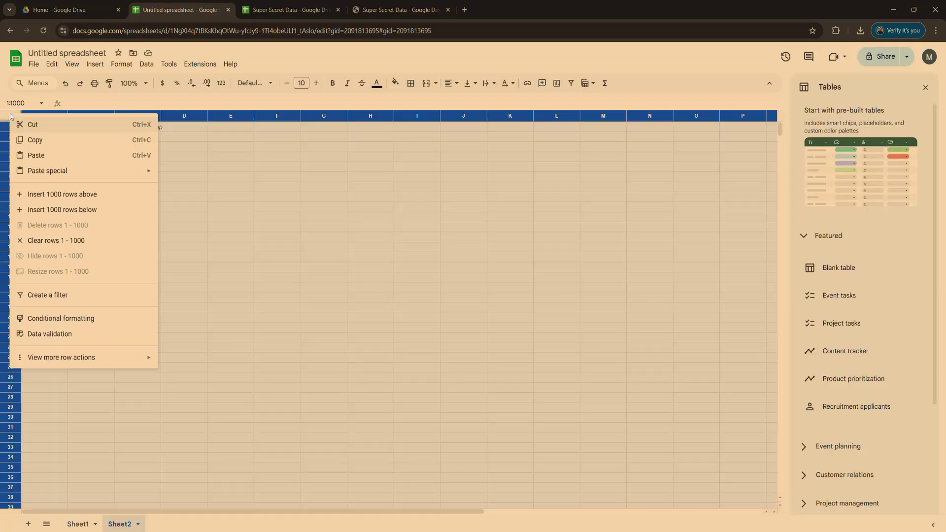
pyautogui.click(48, 158)
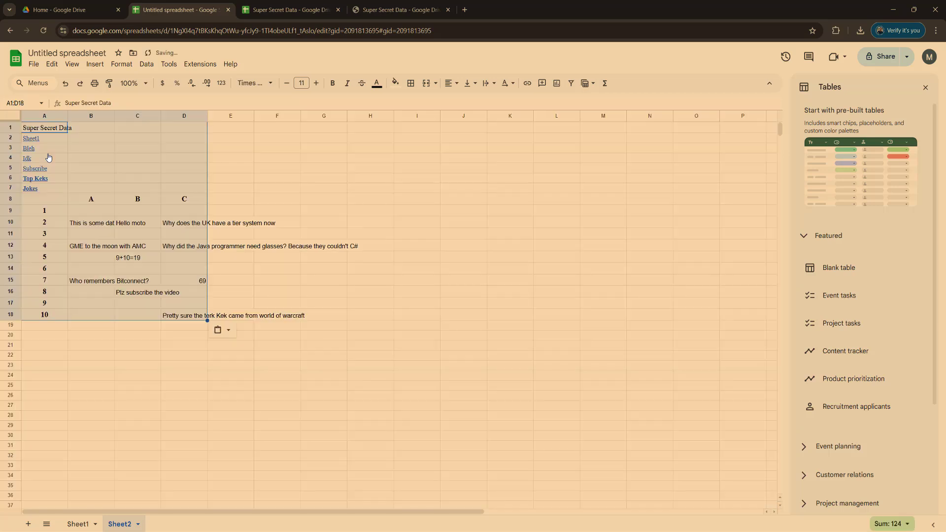
pyautogui.click(312, 127)
pyautogui.moveTo(67, 116); pyautogui.dragTo(142, 116)
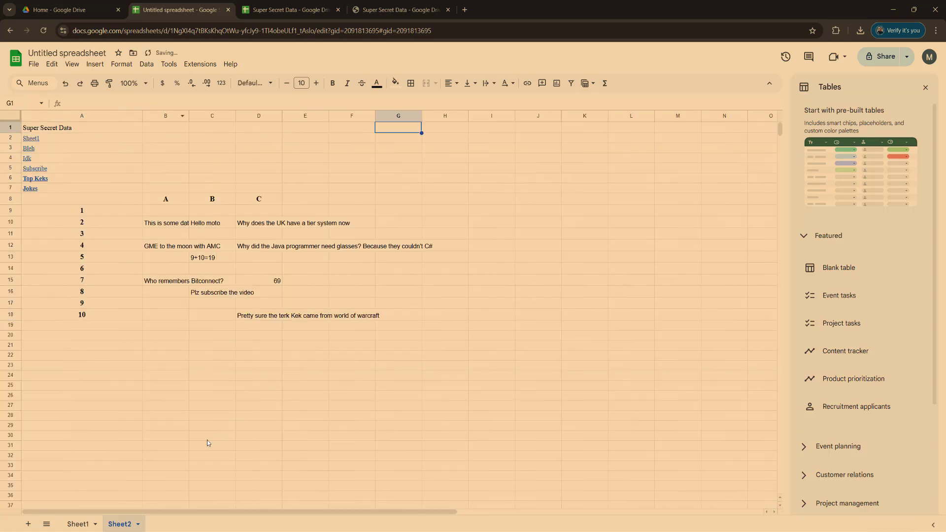
# - Add Sheet3, then copy all the Idk page content from the saved HTML file
pyautogui.click(28, 524)
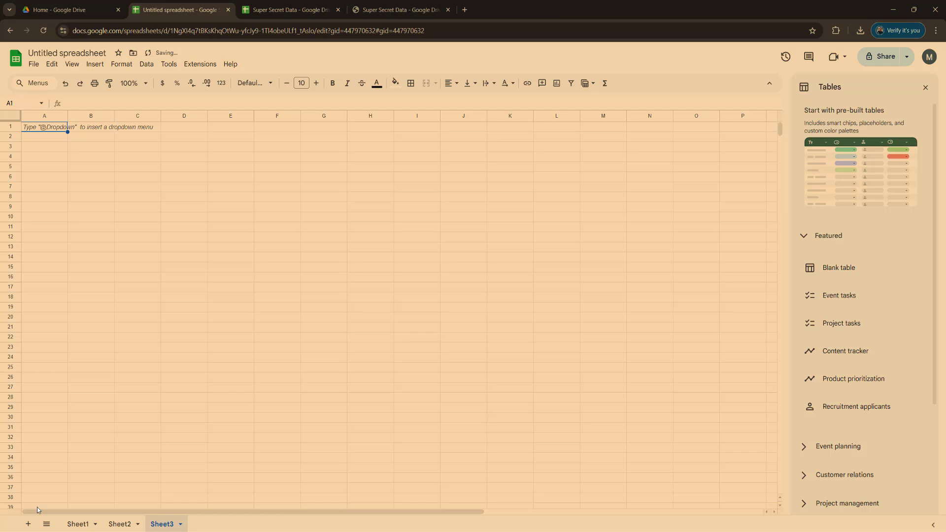
pyautogui.click(380, 14)
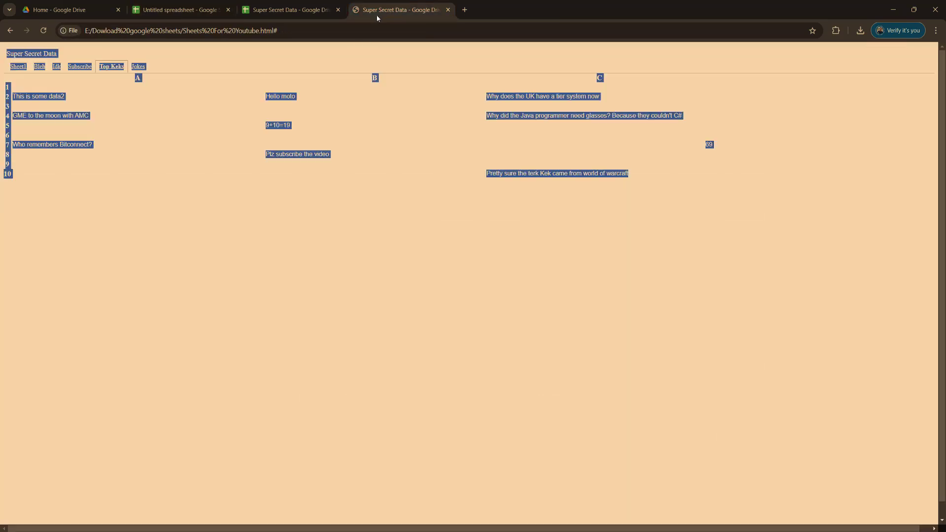
pyautogui.click(129, 139)
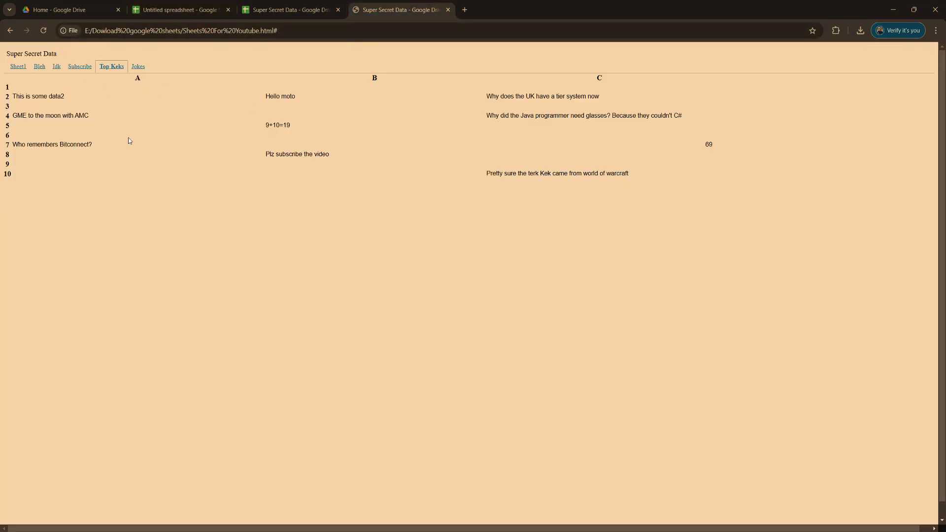
pyautogui.click(57, 68)
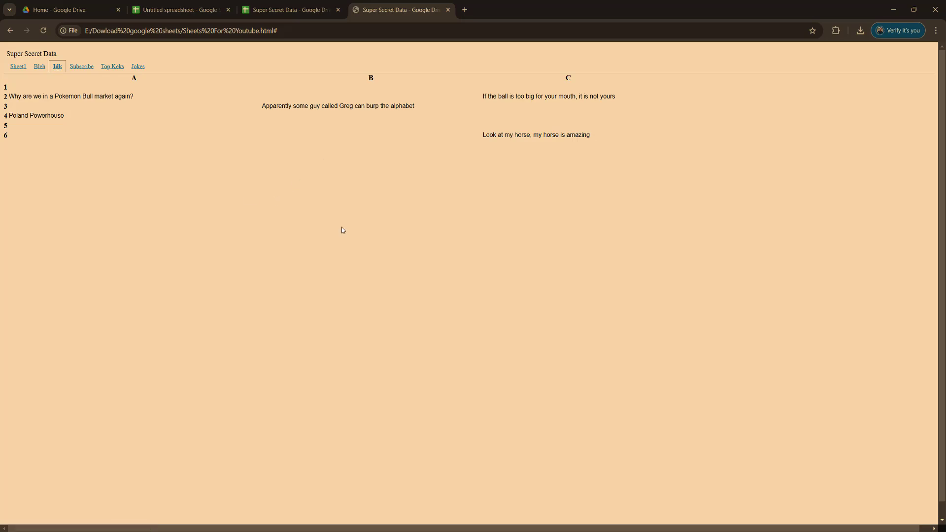
pyautogui.hotkey('ctrl', 'a')
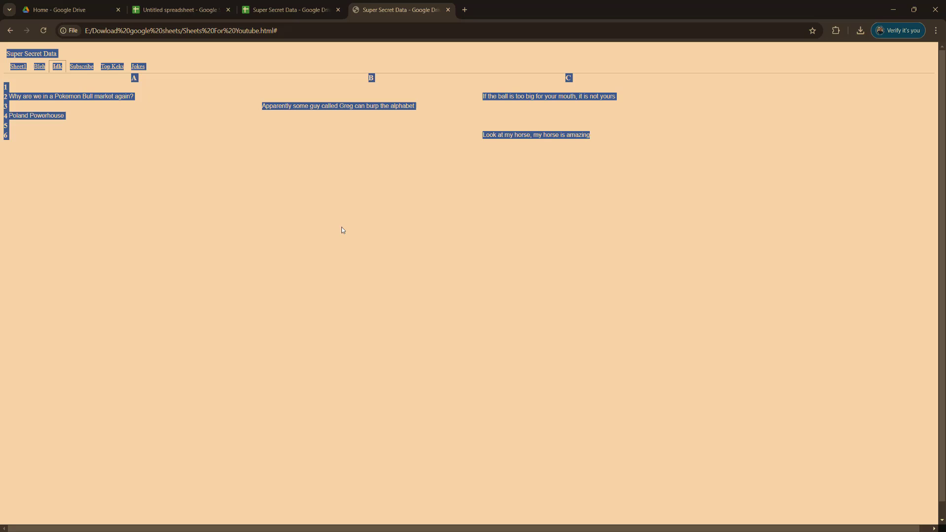
pyautogui.rightClick(278, 105)
pyautogui.click(314, 116)
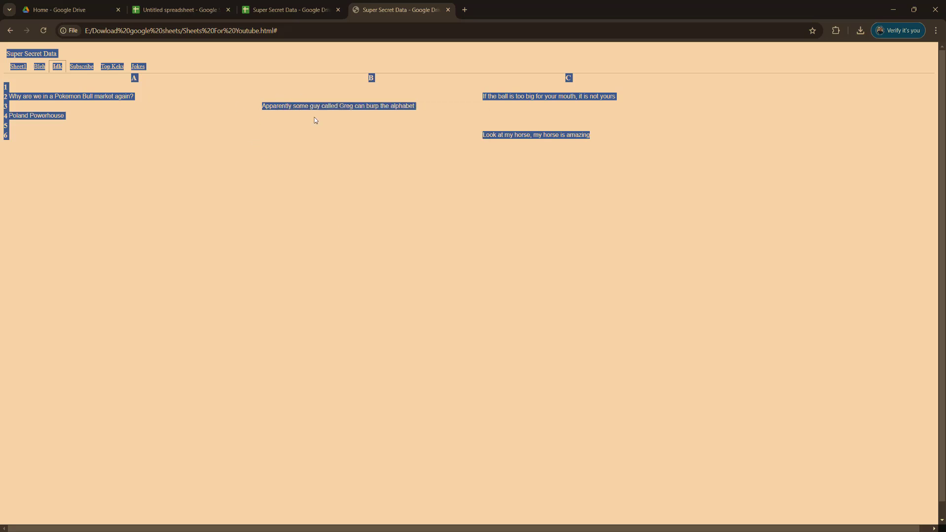
# - Paste the Idk data into Sheet3, filling A1:D14
pyautogui.click(172, 10)
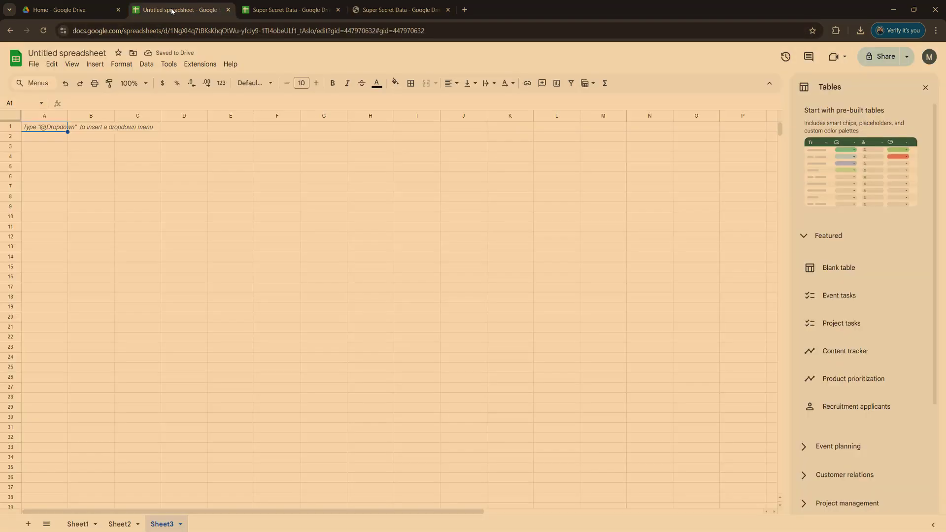
pyautogui.click(16, 116)
pyautogui.rightClick(15, 116)
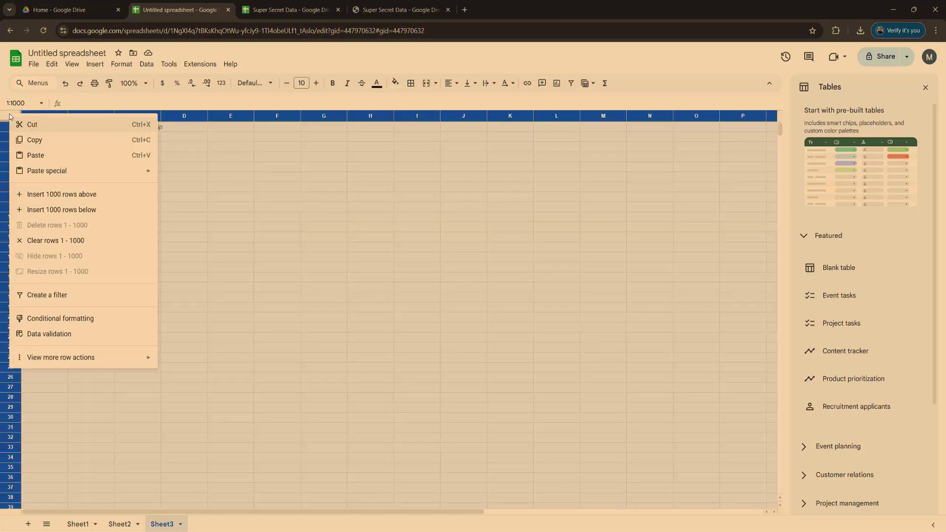
pyautogui.click(32, 156)
pyautogui.click(374, 324)
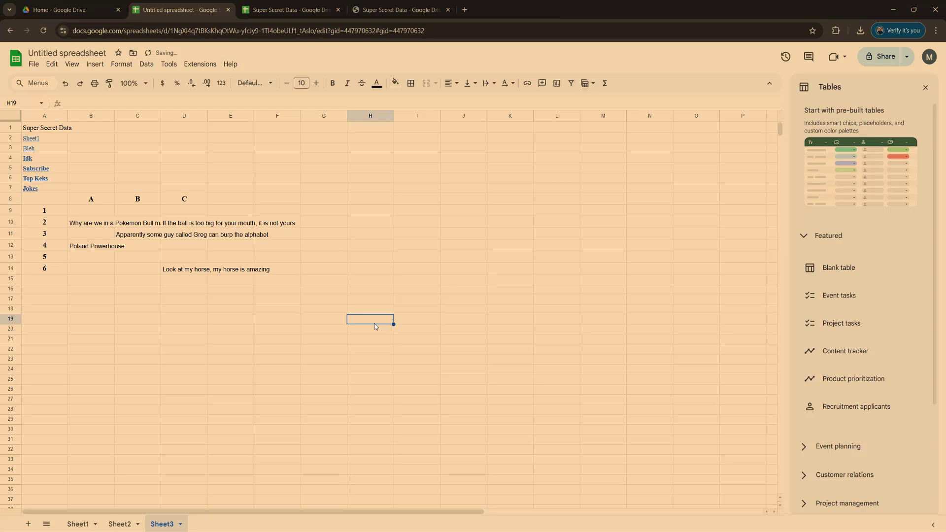
# - Return to the saved Super Secret Data HTML page with no text highlighted
pyautogui.click(386, 11)
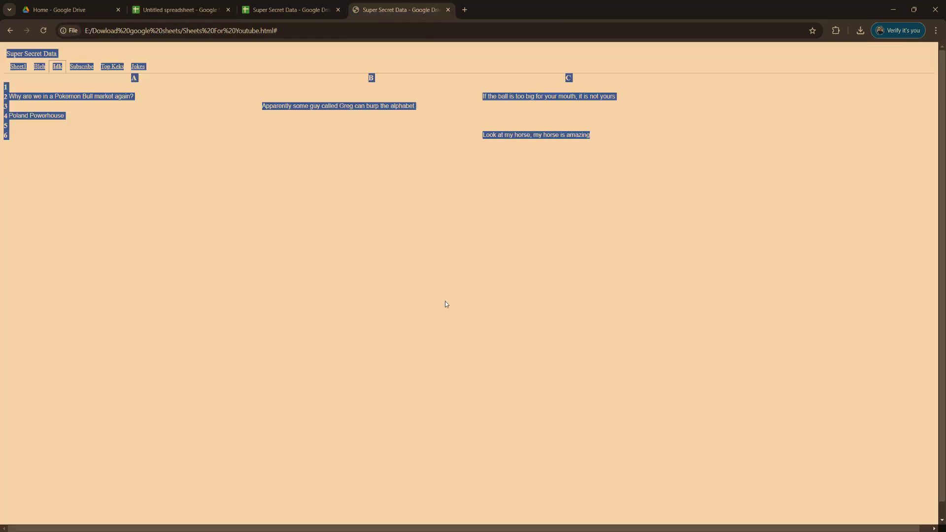
pyautogui.click(446, 304)
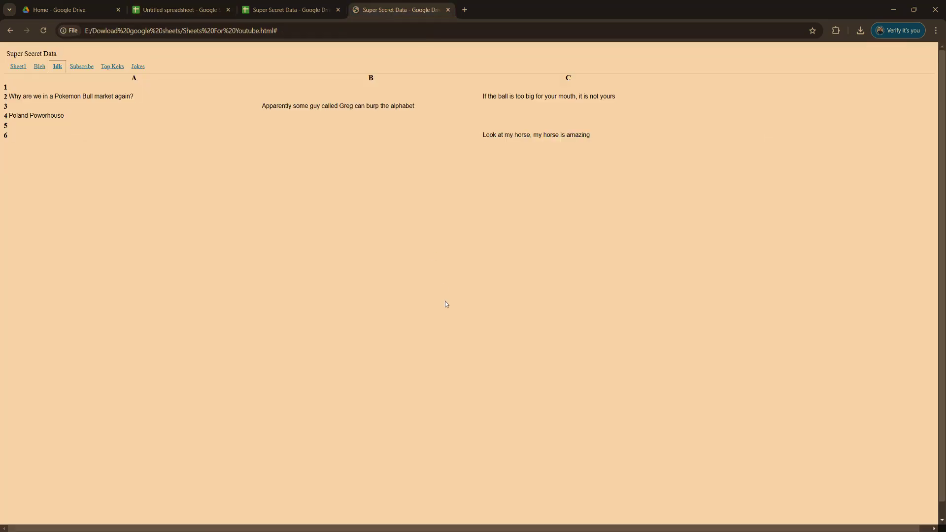